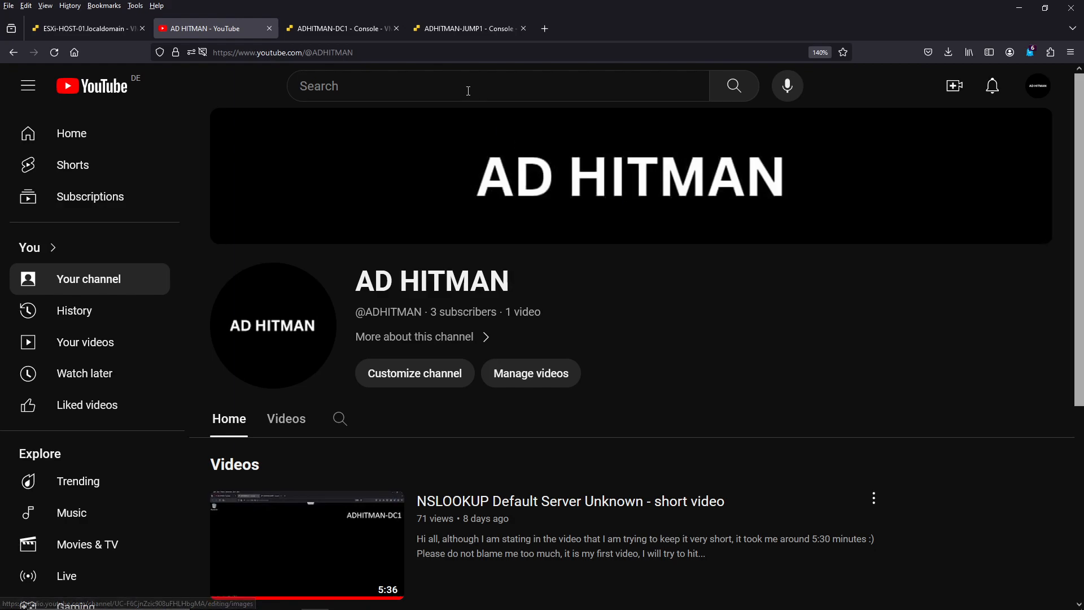
- On the ADHITMAN-DC1 console, open Group Policy Management and show all settings of the Tier1_CreateFolder GPO, including its folder preference
click(348, 28)
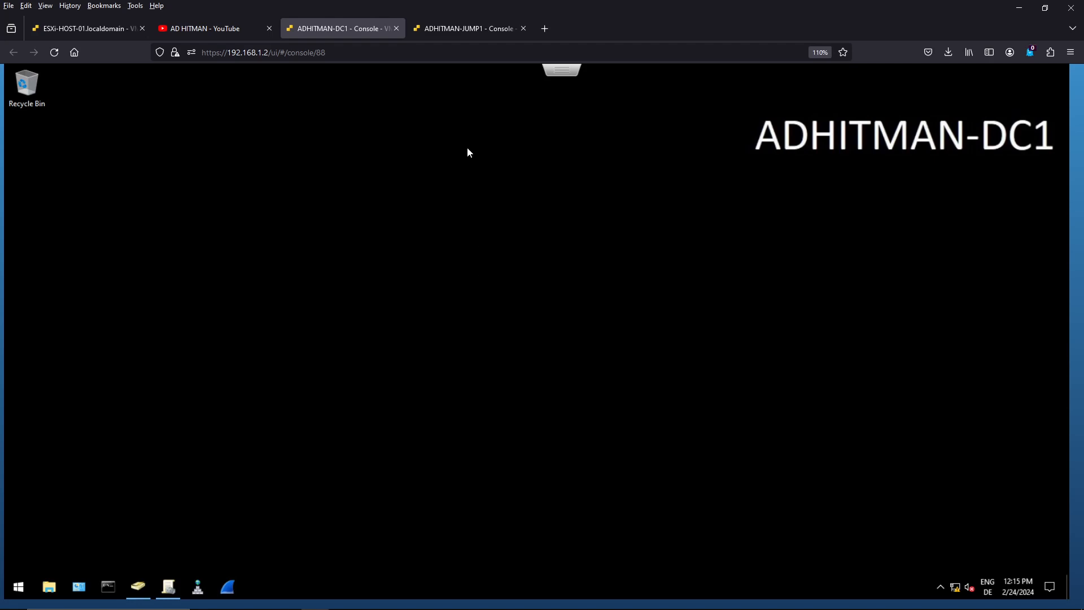
click(447, 37)
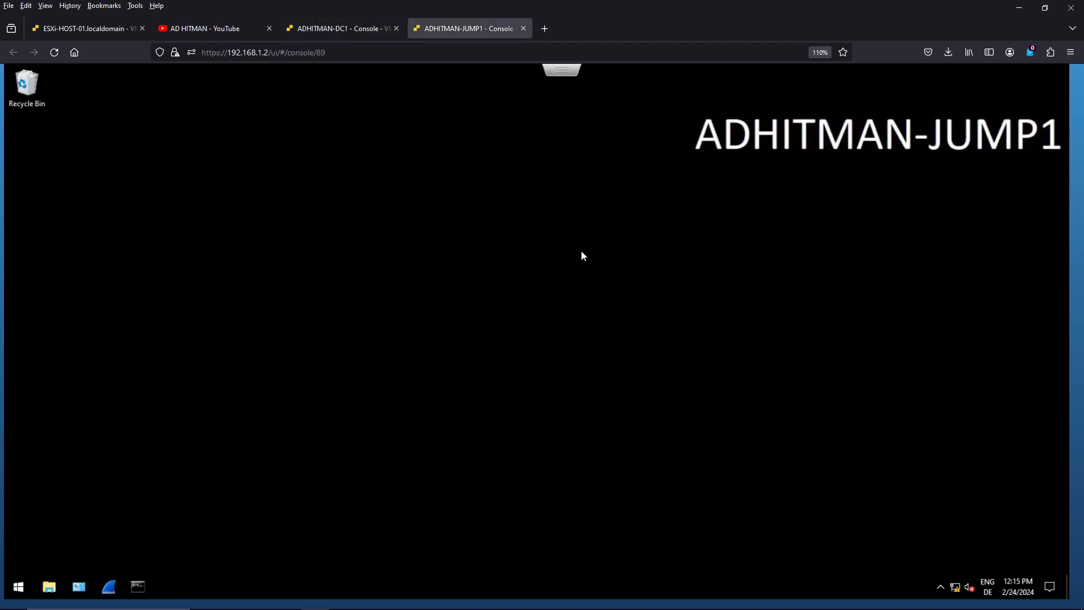
click(331, 35)
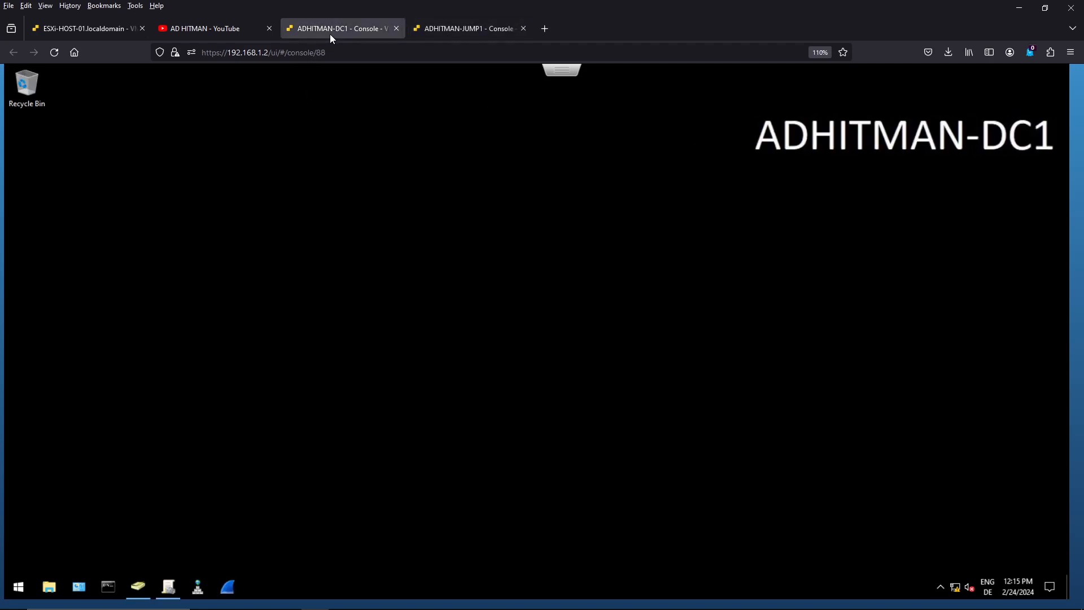
click(169, 590)
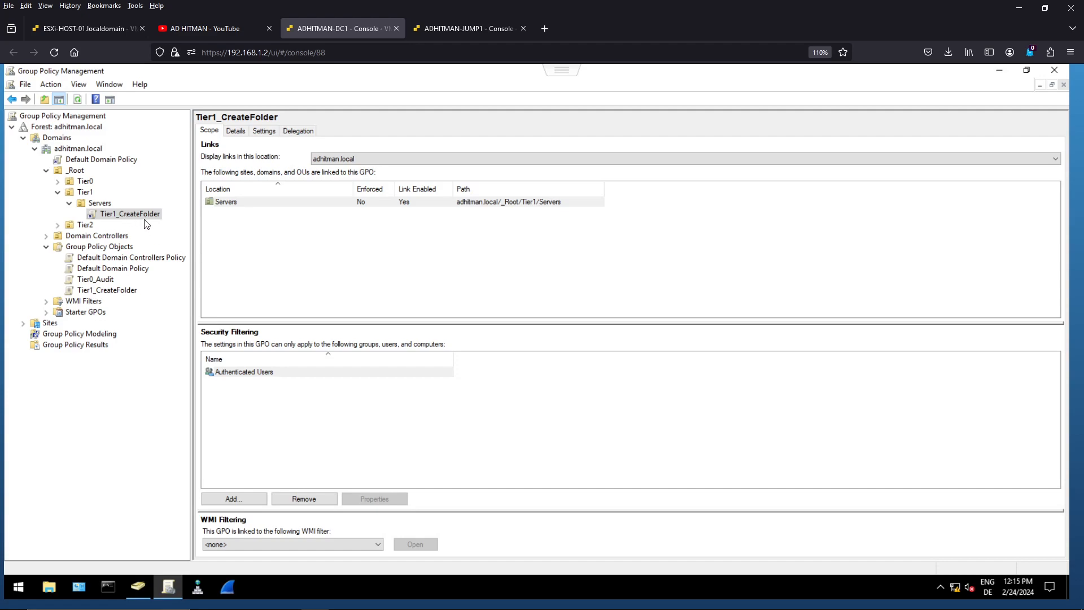
click(260, 132)
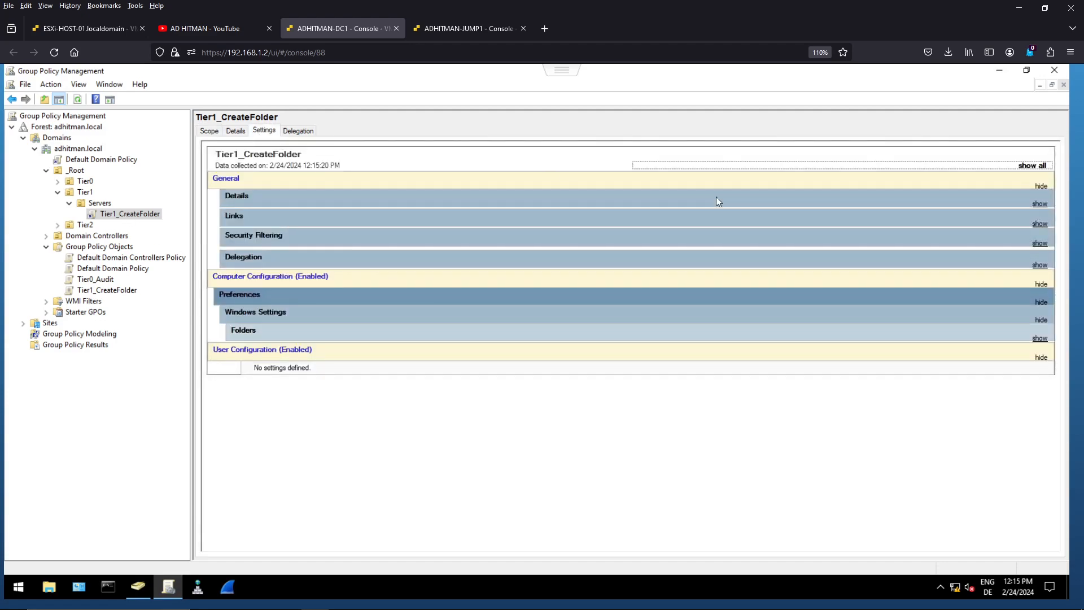
click(1027, 165)
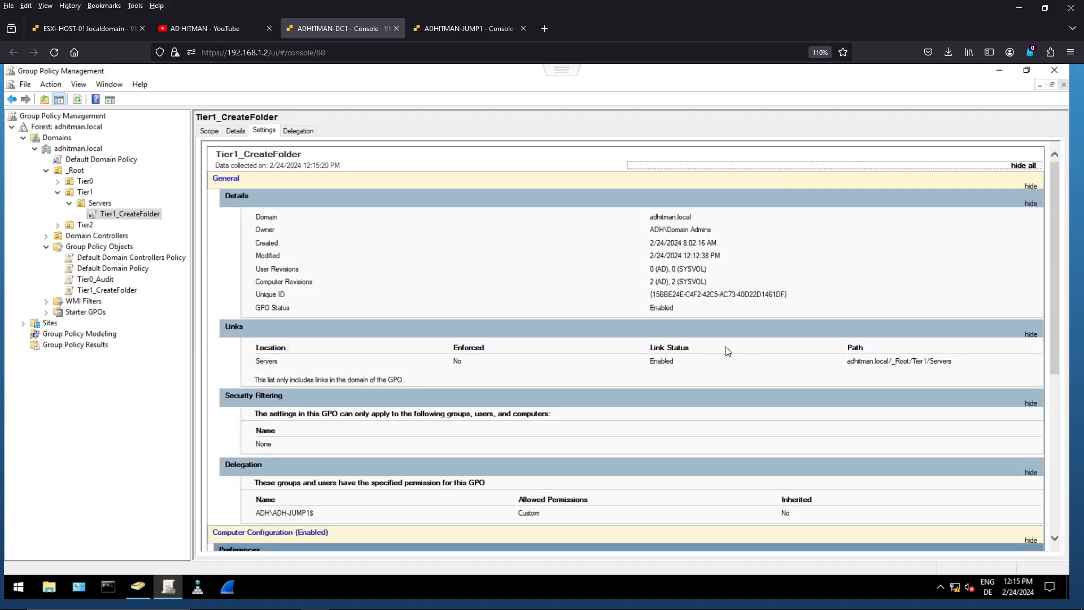
scroll(728, 351, down, 5)
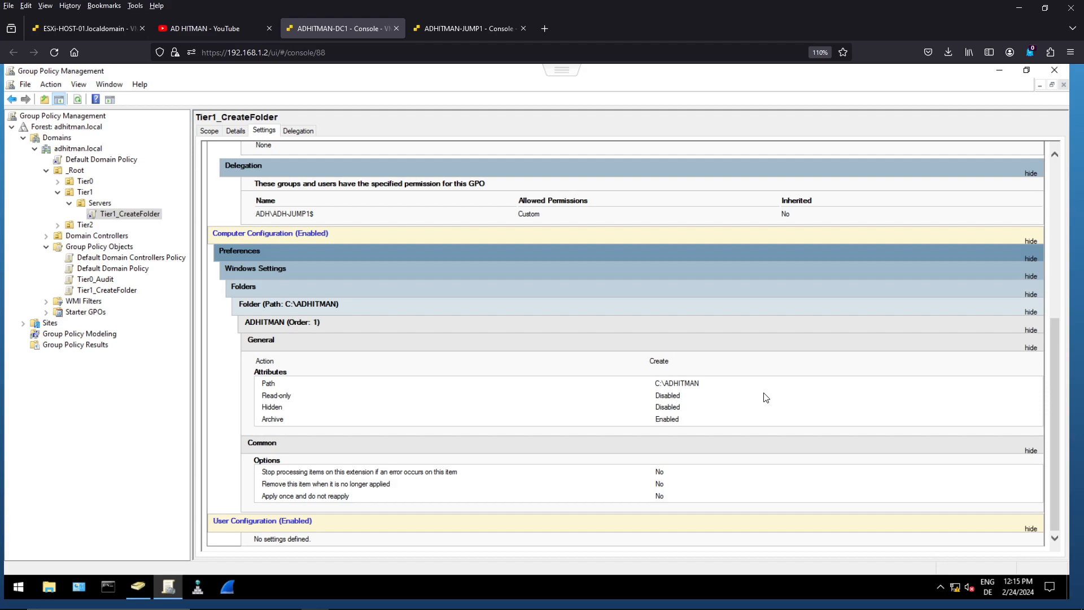
- Check the GPO linked to the Tier1 Servers OU and the ADH-JUMP1 computer's placement there in Active Directory Users and Computers
click(483, 32)
click(344, 25)
click(103, 205)
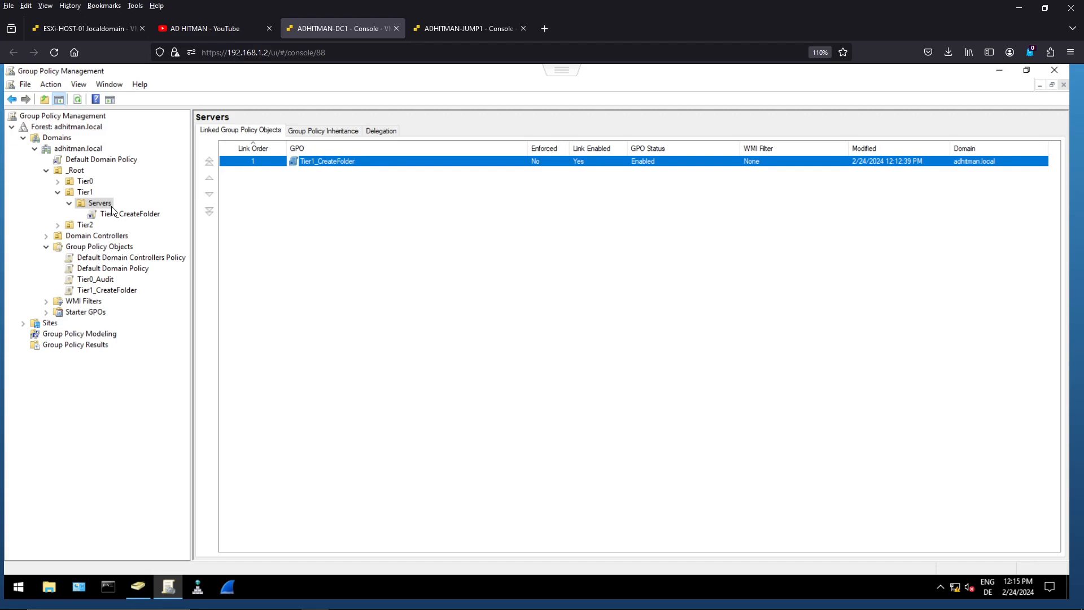
click(140, 597)
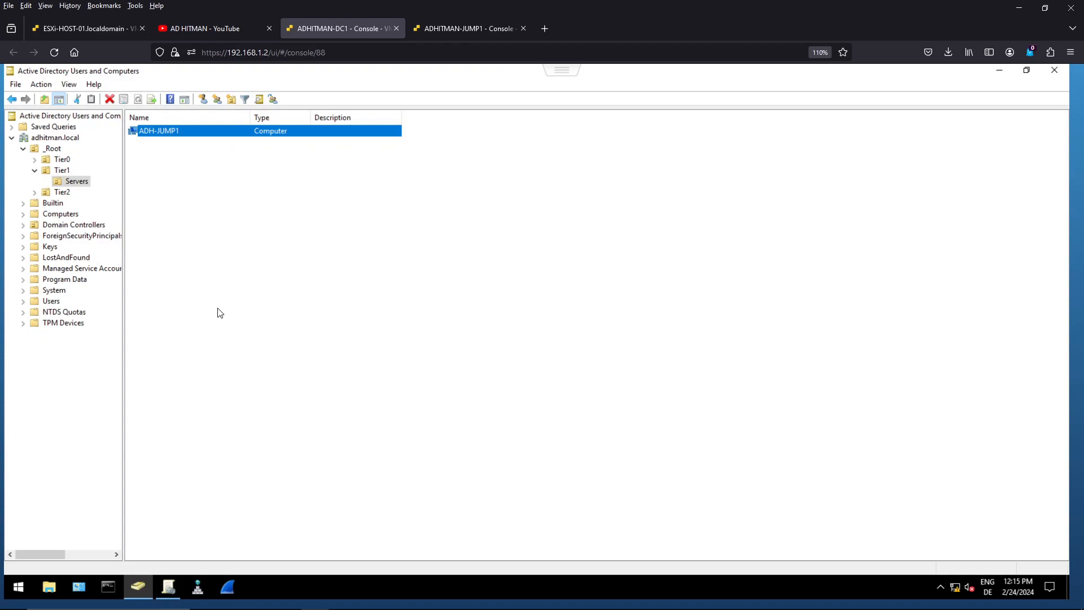
click(148, 169)
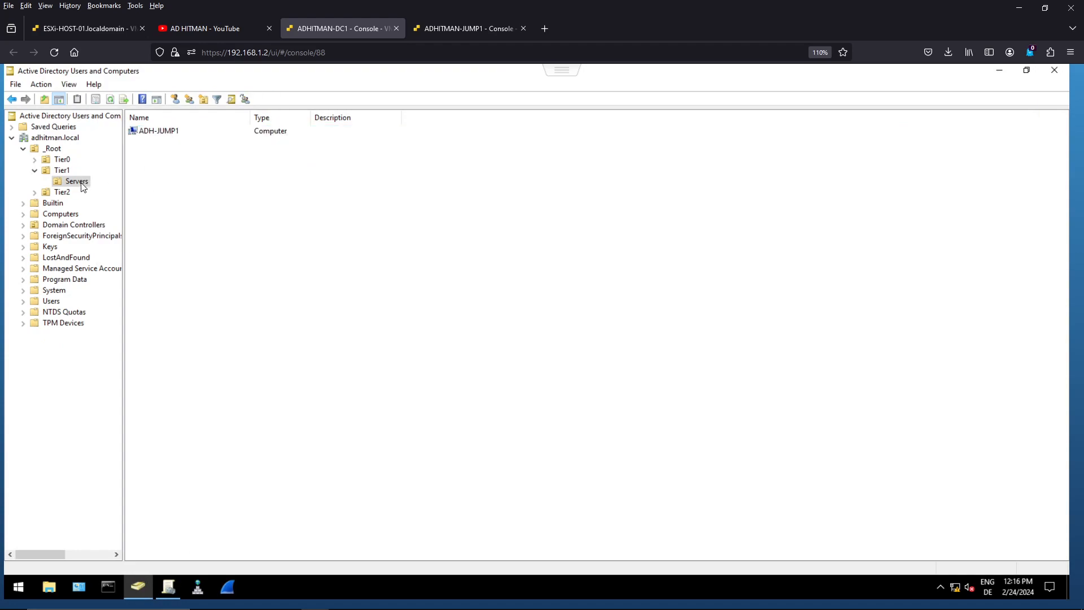
click(151, 135)
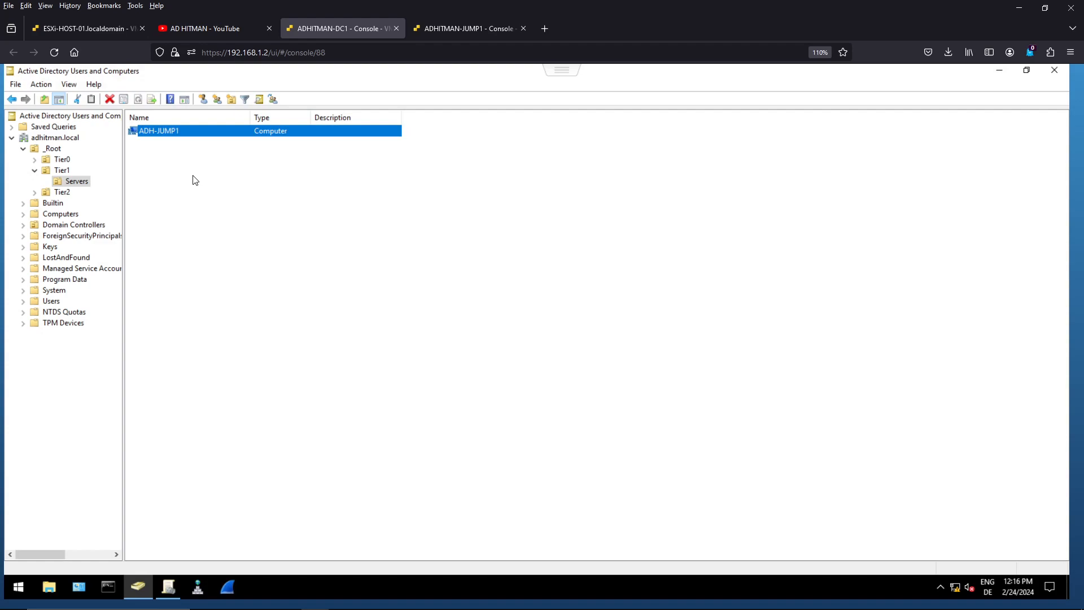
- On the ADHITMAN-JUMP1 console, browse to Local Disk (C:) in File Explorer and refresh its folder list
click(462, 28)
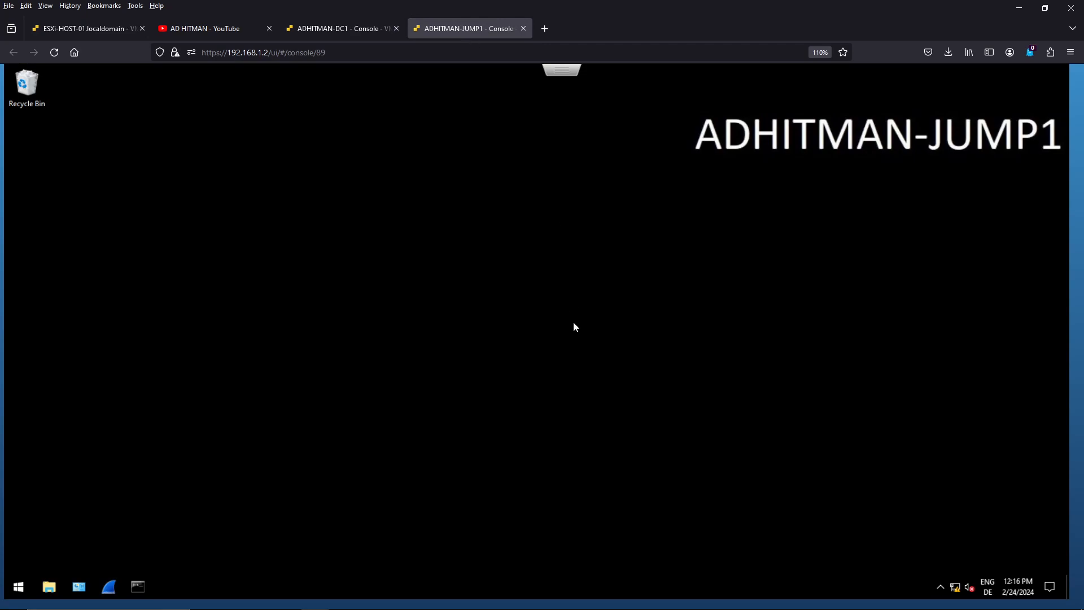
click(50, 587)
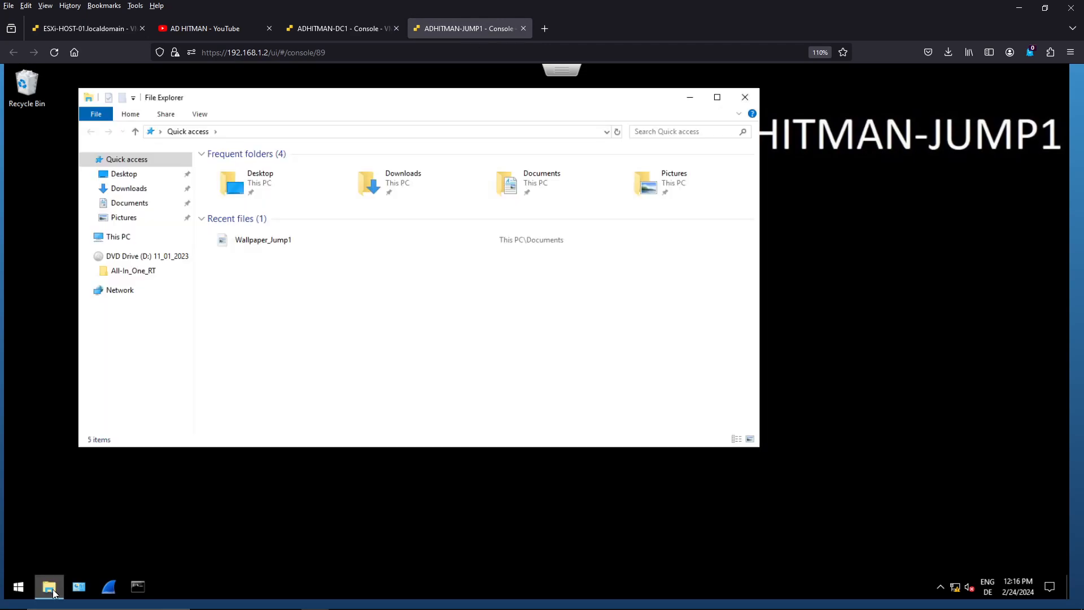
click(119, 238)
double_click(256, 302)
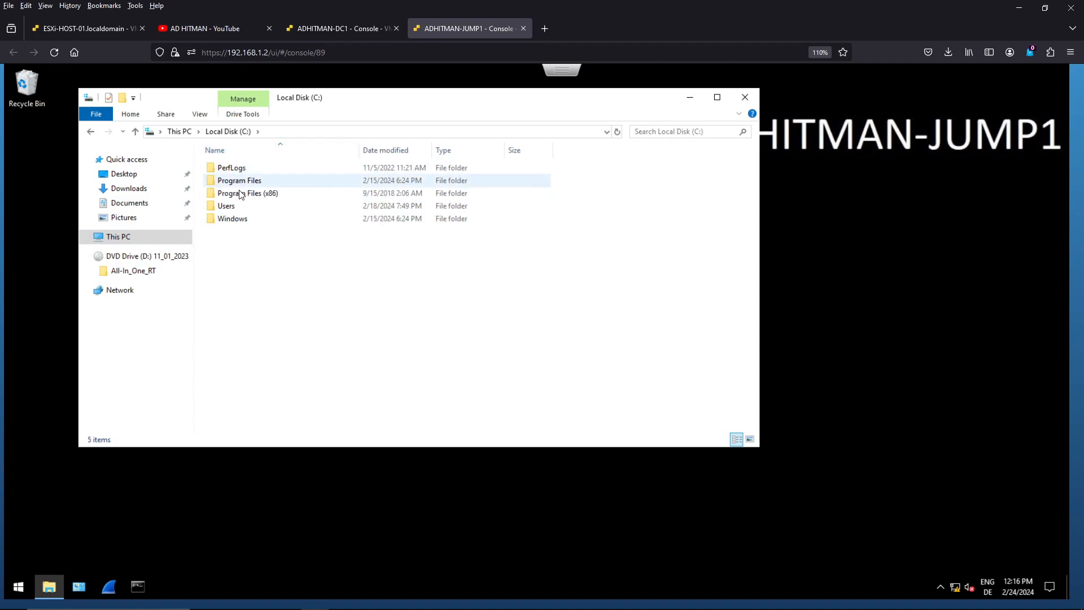
right_click(239, 245)
click(258, 294)
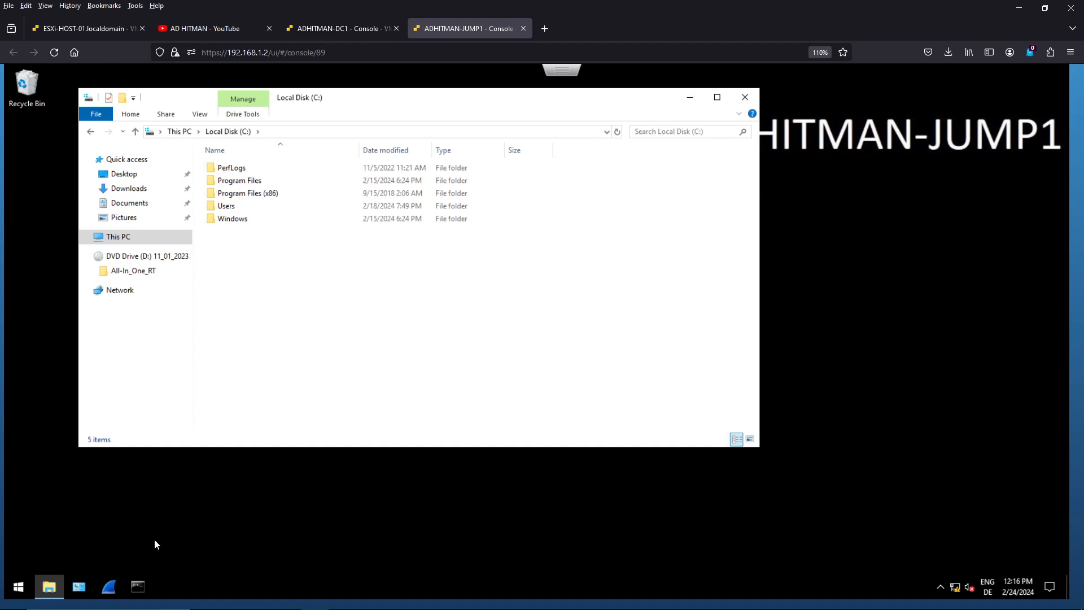
- Open a Command Prompt beside the folder window and update the computer policy with "gpupdate /target:computer"
click(137, 587)
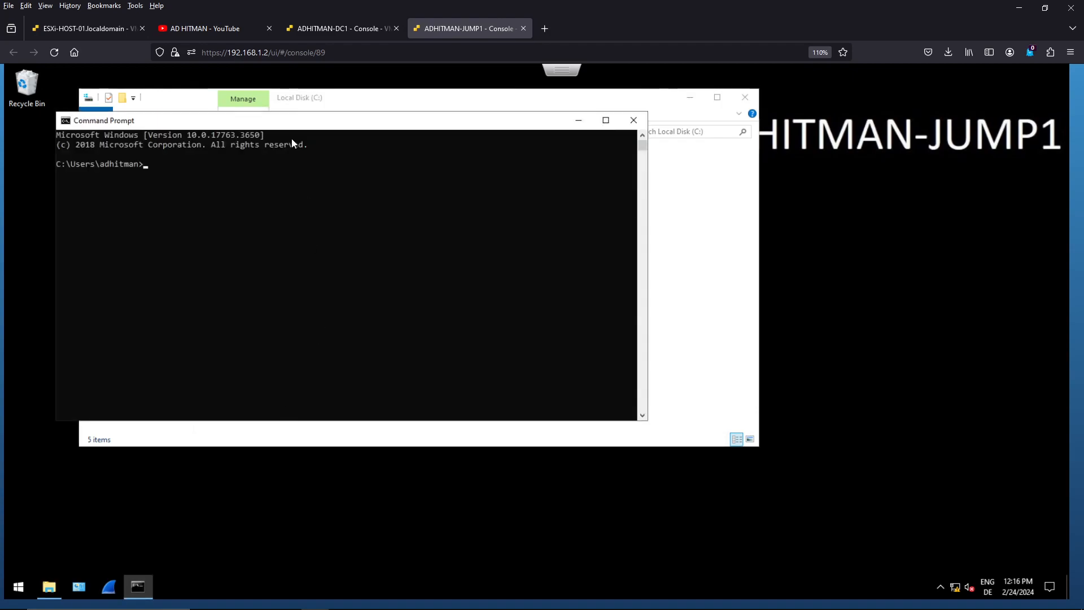
drag(286, 126, 602, 226)
text(gpupda)
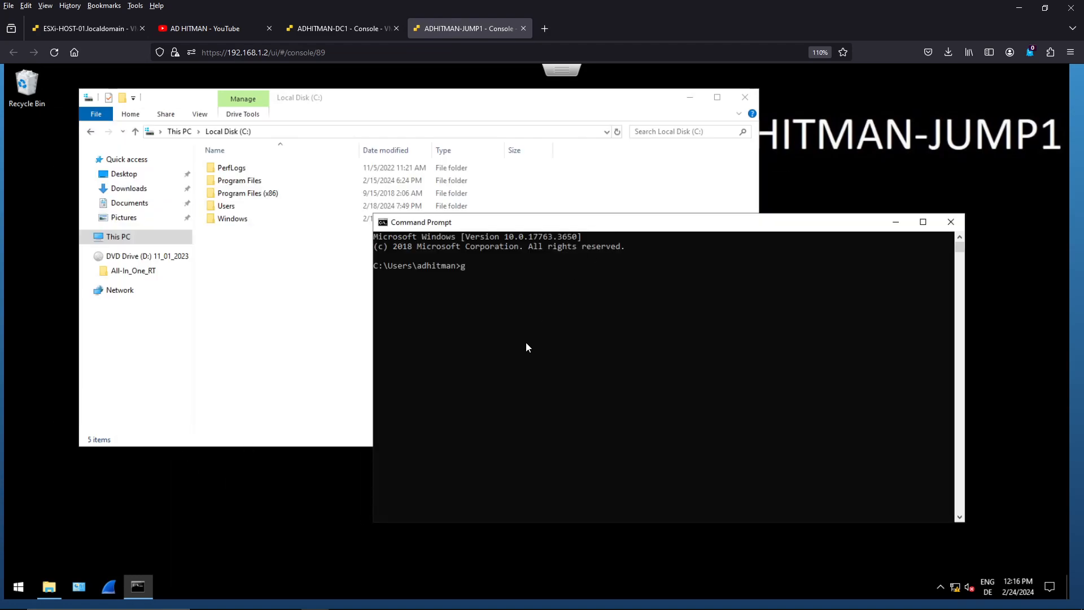
text(te /)
text(target:compute)
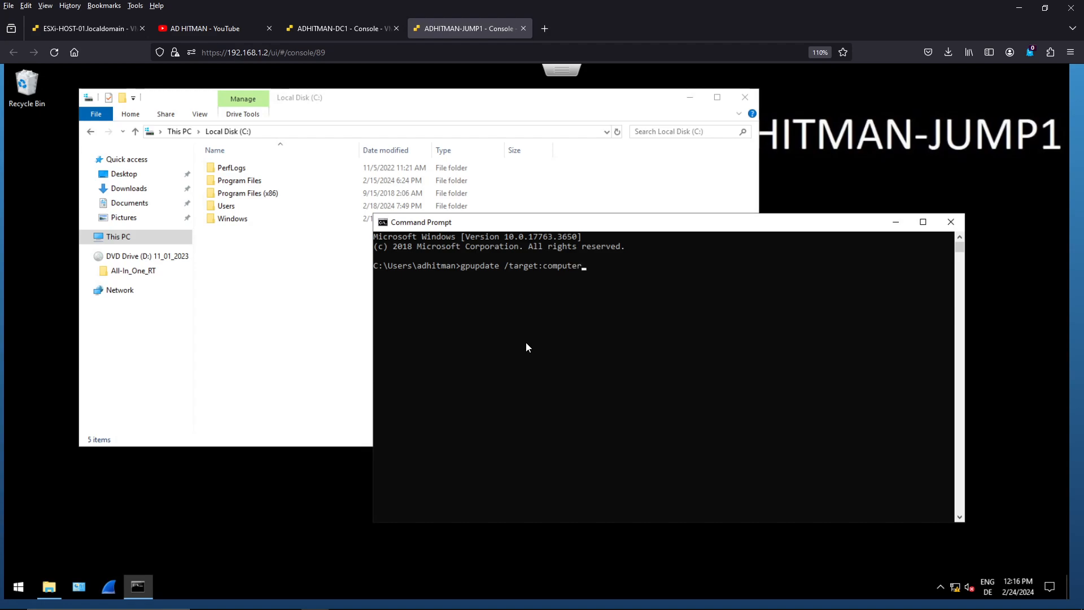
text(r)
key(Return)
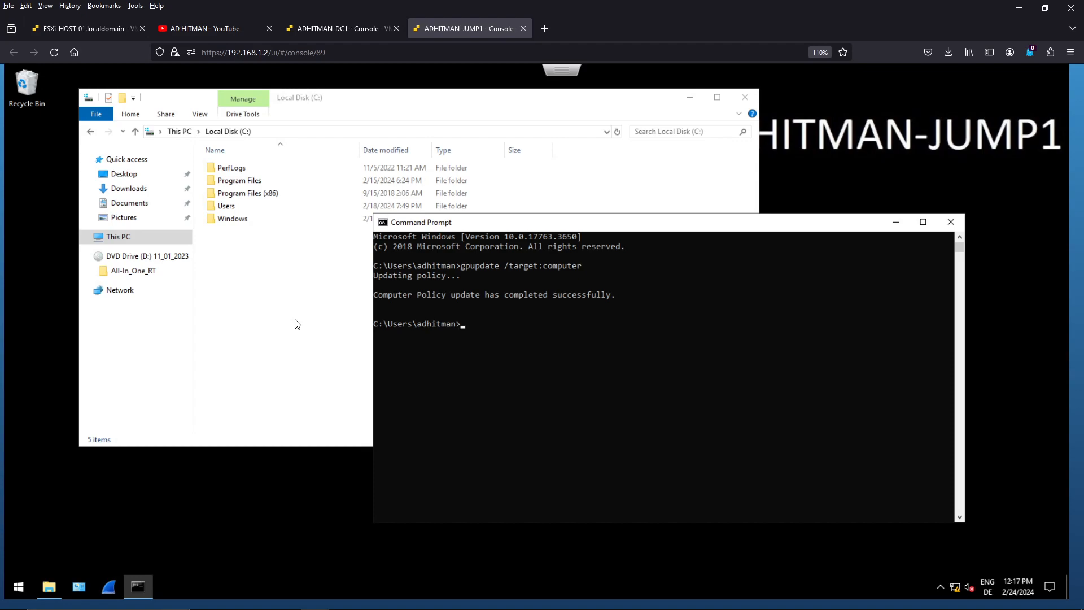
- Refresh the C: drive listing to check for the ADHITMAN folder after the policy update
click(269, 285)
right_click(269, 284)
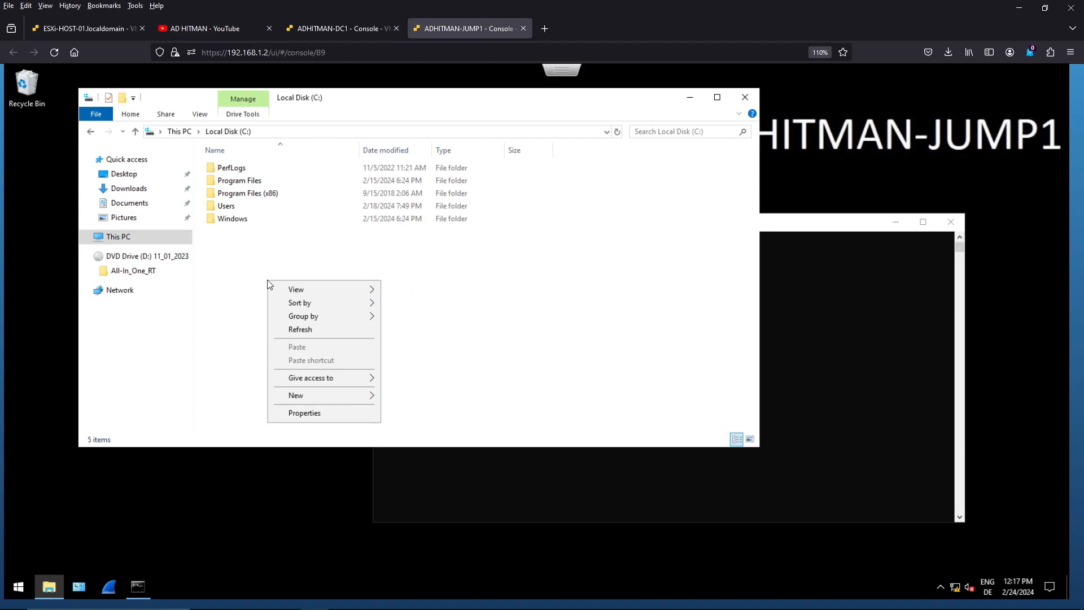
click(291, 327)
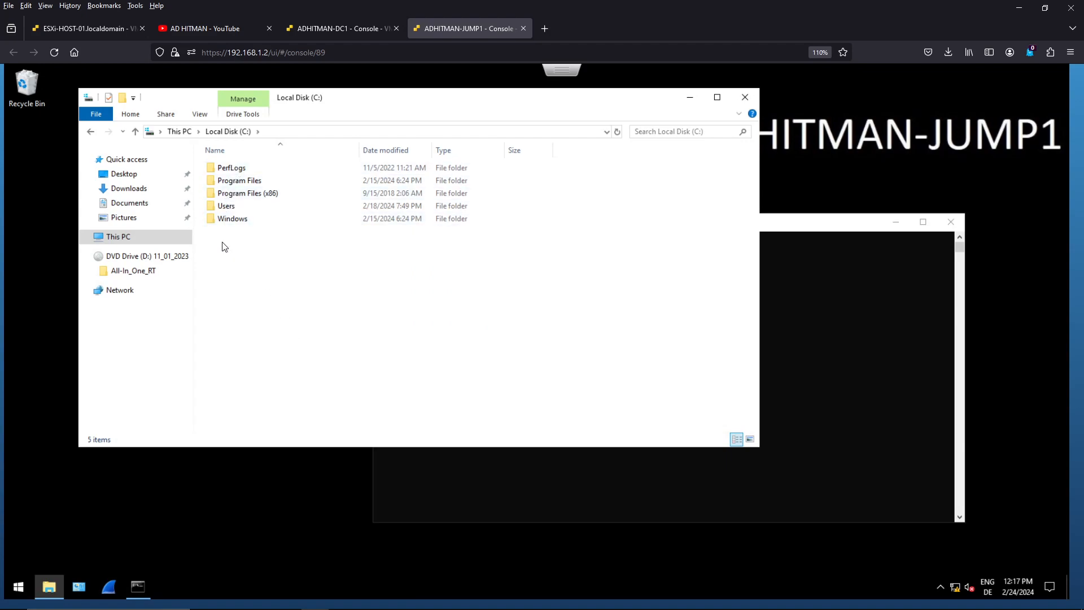
- Try to report the computer's group policy results in the Command Prompt with "gpresult /scope:computer"
click(850, 350)
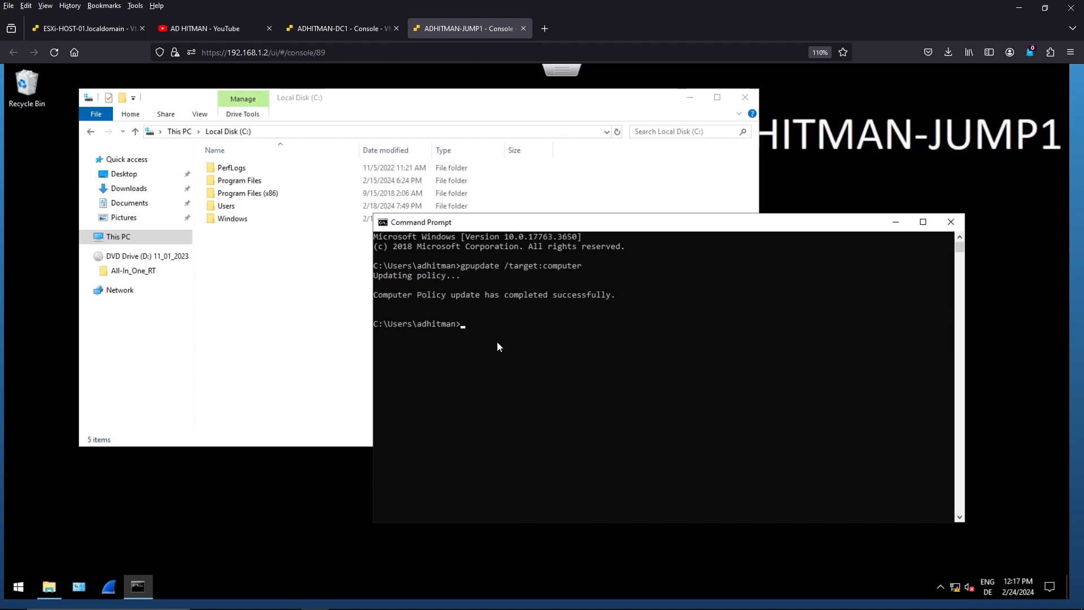
text(gp)
text(sult /scop)
text(e:computer)
key(Return)
- Add the -r option to the previous command and try running "gpresult -r /scope:computer" without elevation
key(Up)
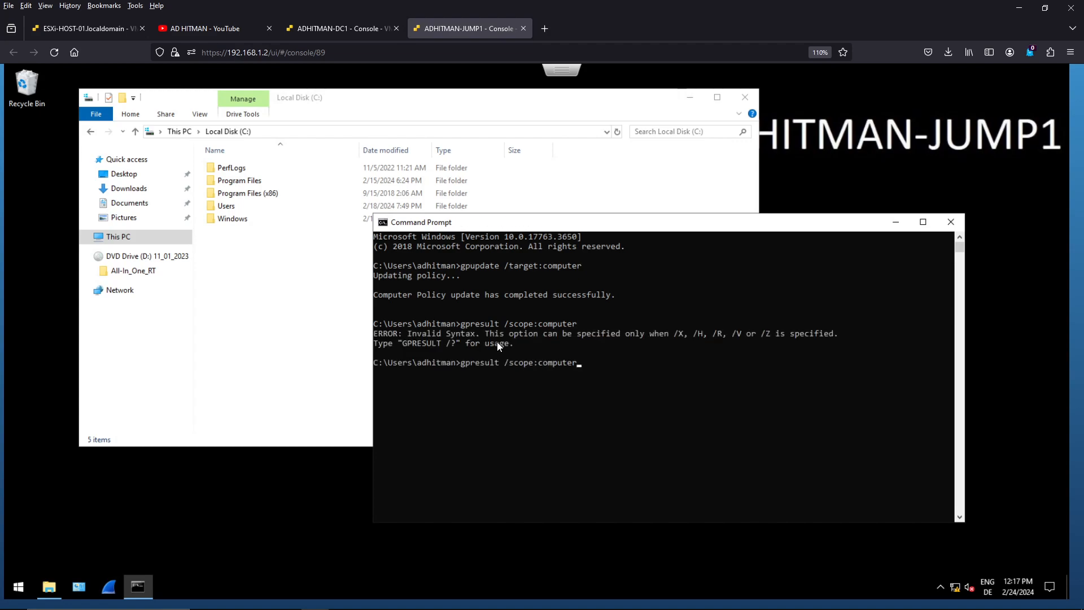
key(Left)
key(Left)
key(Left)
key(Left)
key(Left)
key(Left)
key(Left)
key(Left)
key(Left)
key(Left)
key(Left)
key(Left)
key(Left)
key(Left)
text(-r)
key(Delete)
key(Return)
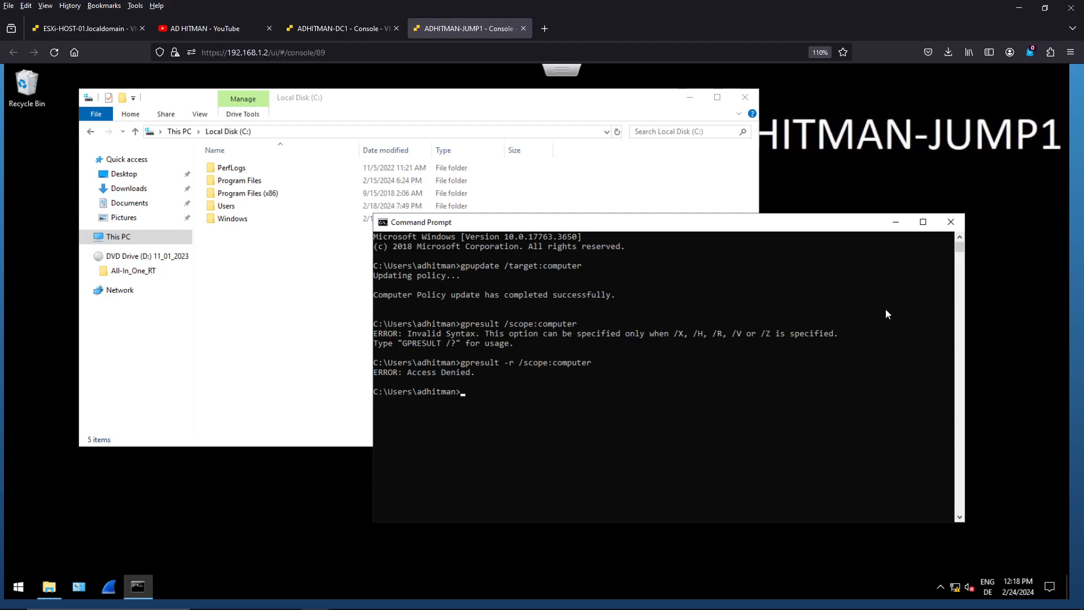
- Close the Command Prompt, reopen it as administrator and approve the User Account Control request
click(952, 223)
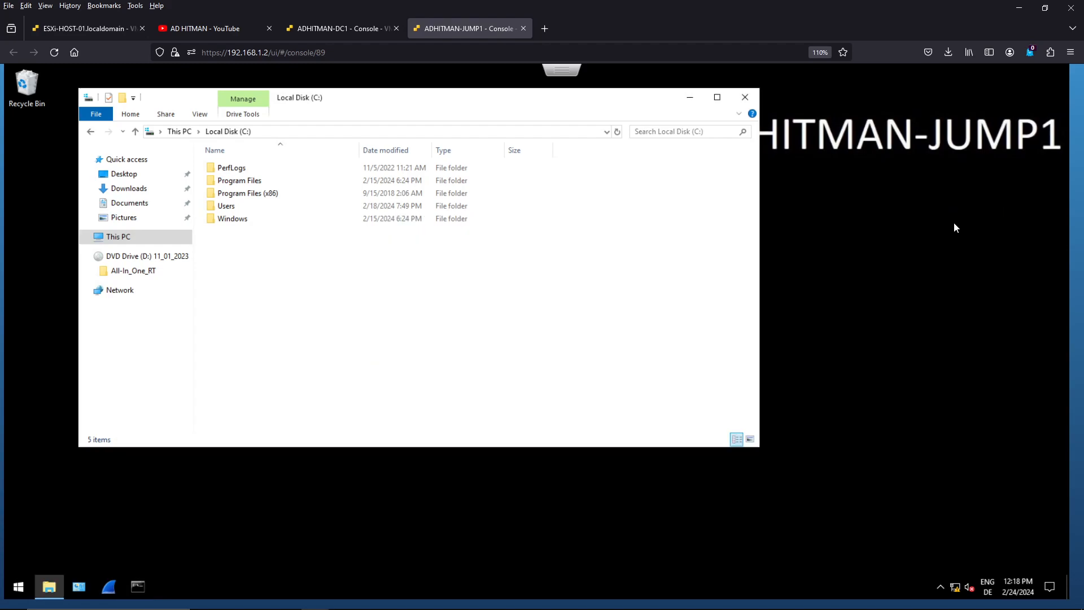
right_click(136, 591)
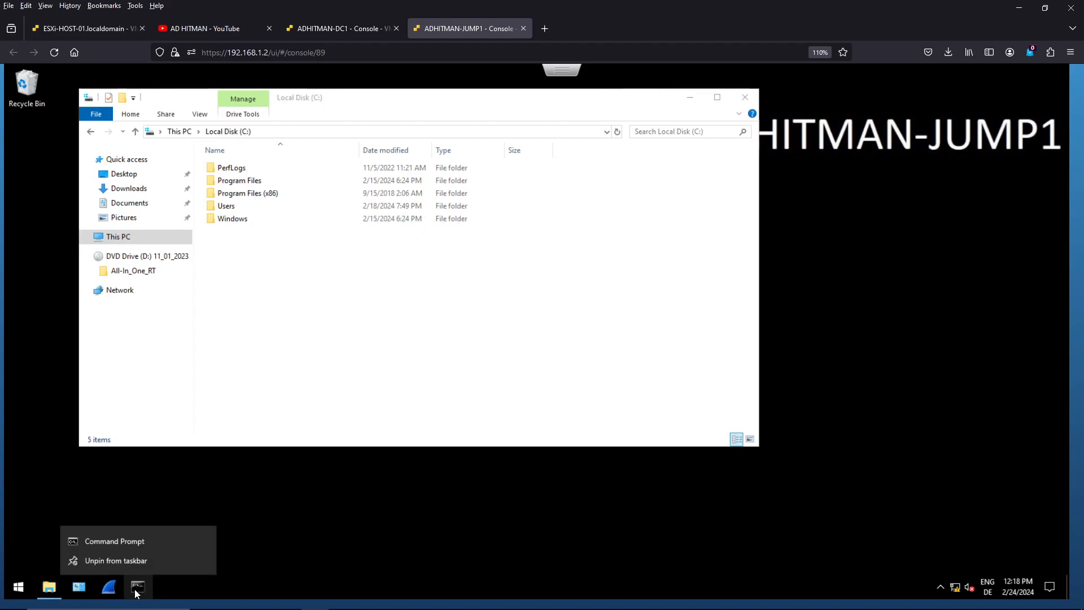
right_click(123, 543)
click(169, 482)
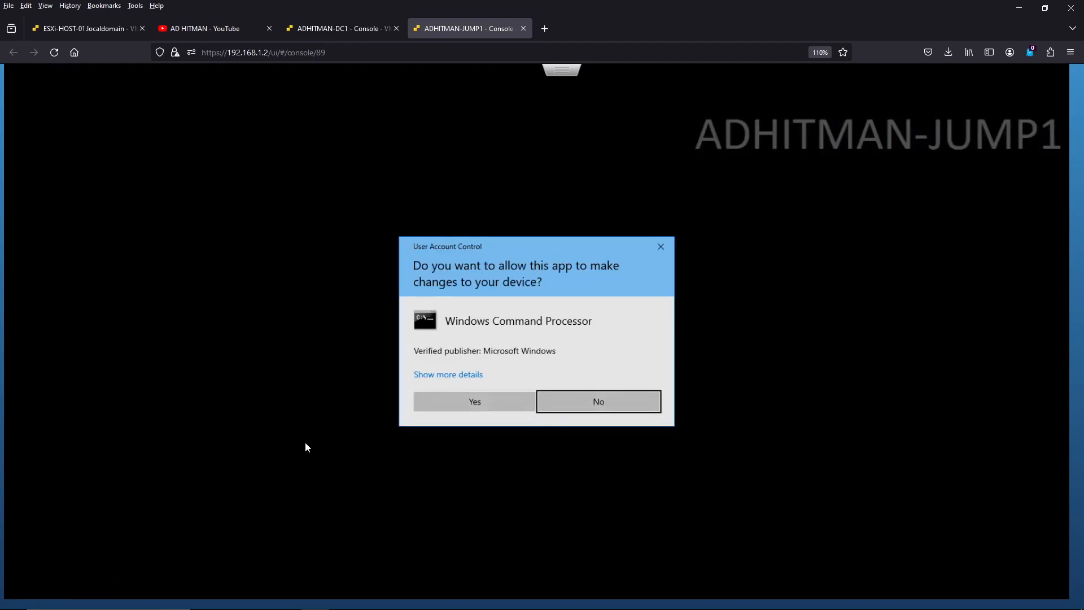
click(444, 399)
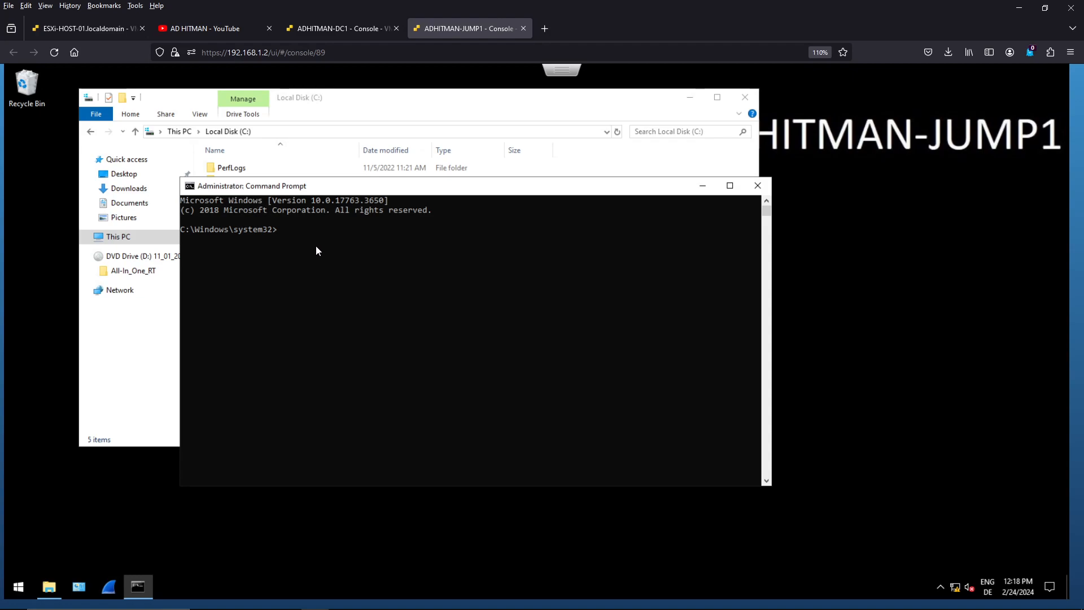
- Run "gpresult -r /scope:computer" in the elevated Command Prompt to report the computer's policy results
text(gpresult -r /scope:computer)
key(Return)
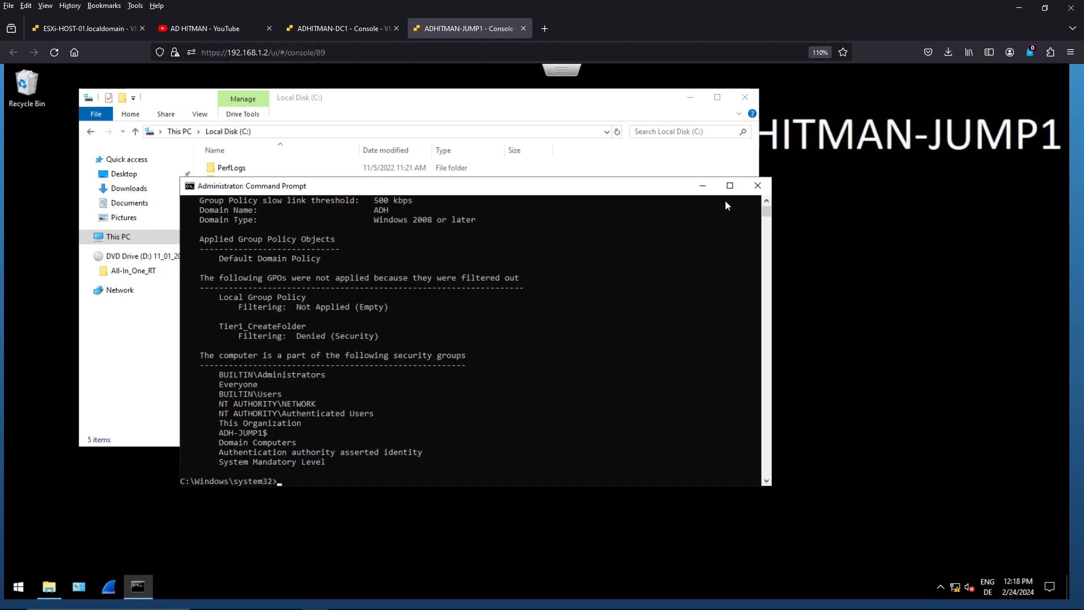
- Maximize the Command Prompt and examine the gpresult report, highlighting the Applied Group Policy Objects section
click(730, 186)
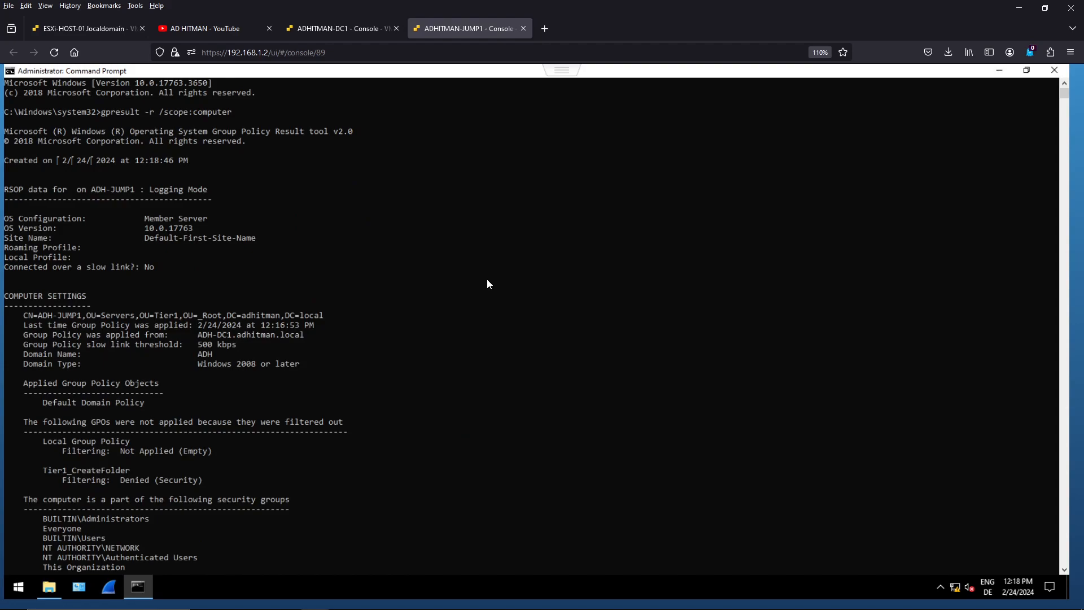
scroll(488, 284, down, 14)
scroll(488, 284, up, 2)
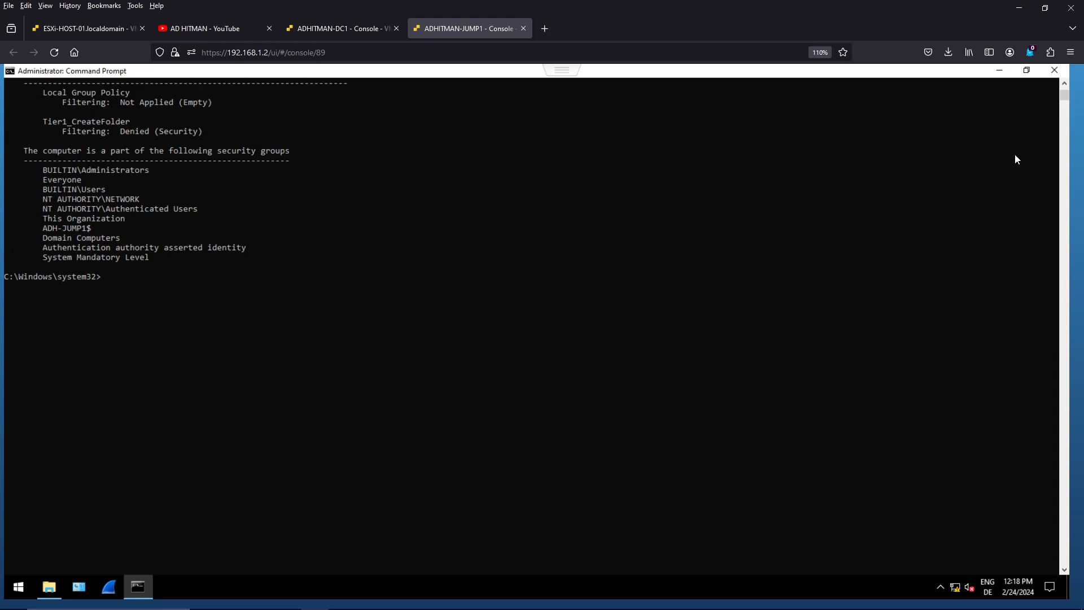
click(1063, 87)
click(1062, 86)
click(1062, 86)
click(1062, 86)
click(1064, 570)
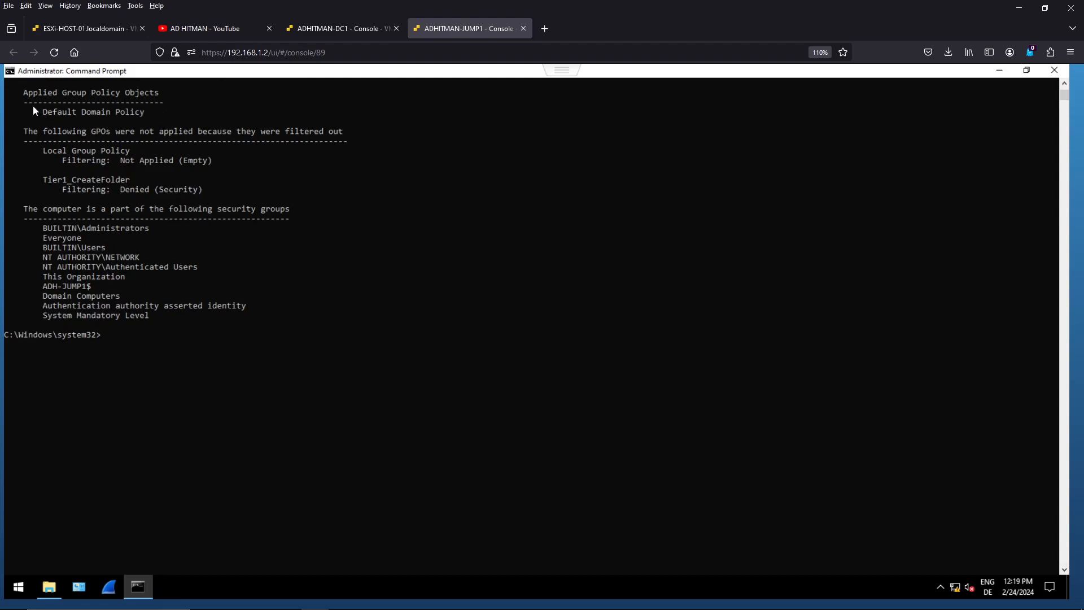
click(24, 91)
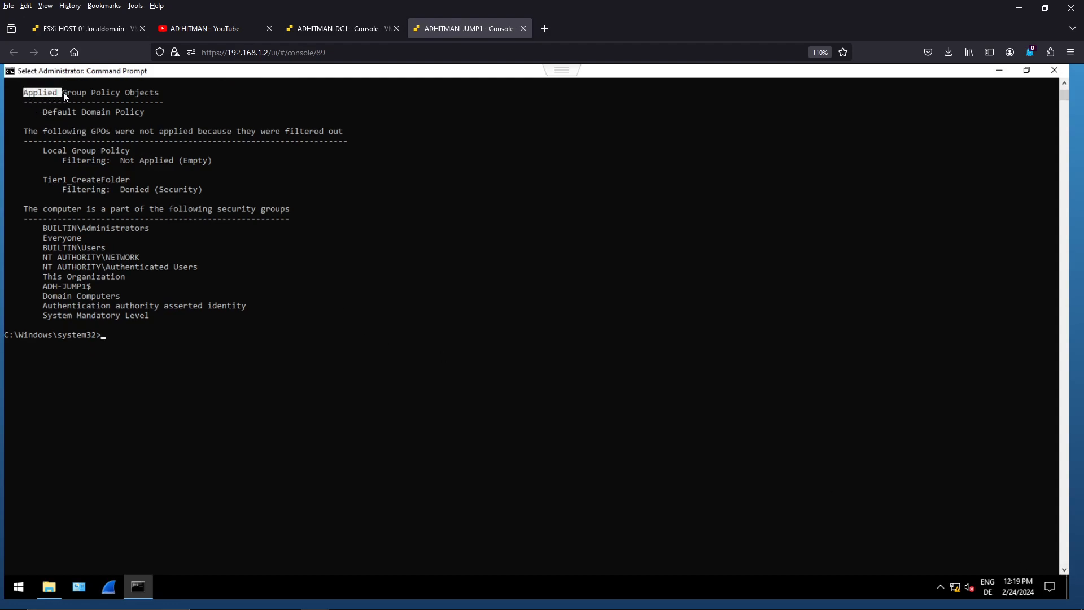
drag(136, 94, 171, 114)
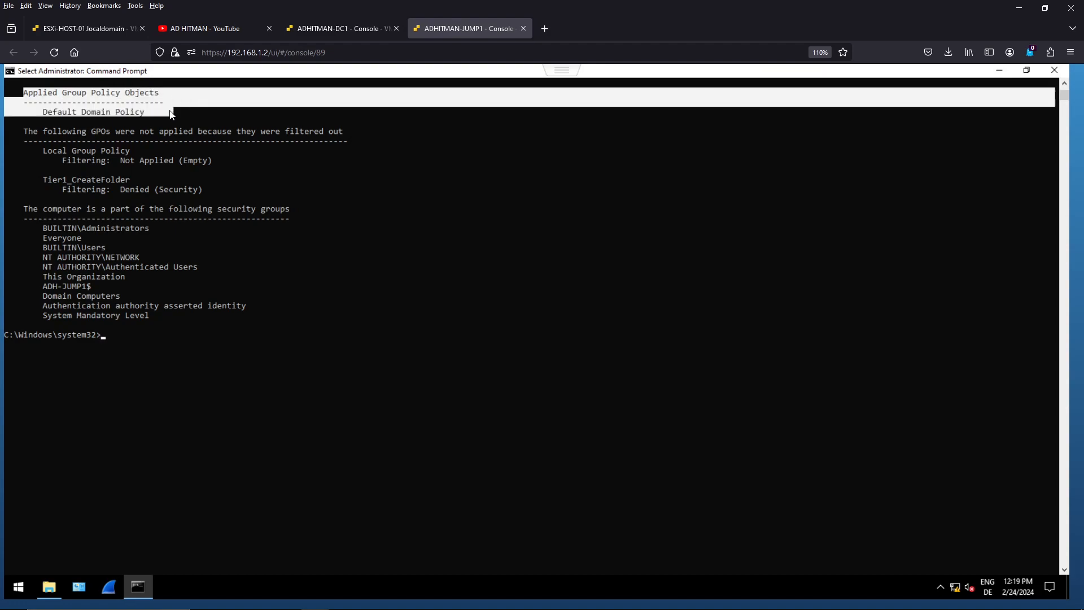
right_click(513, 204)
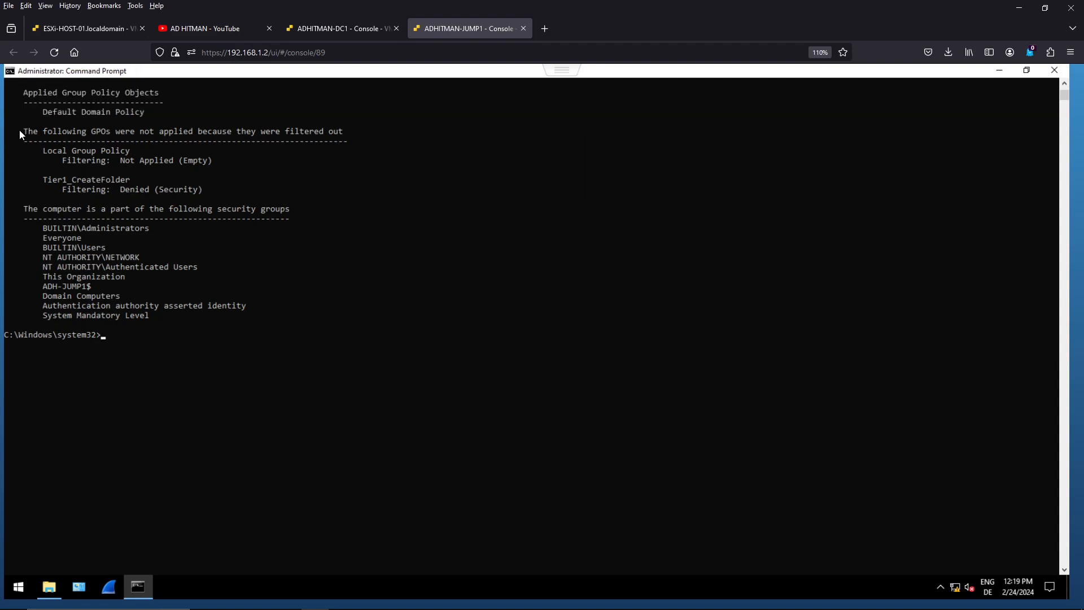
- Examine the GPOs filtered out in the gpresult output, highlighting the Tier1_CreateFolder entry and its filtering reason
drag(28, 131, 30, 132)
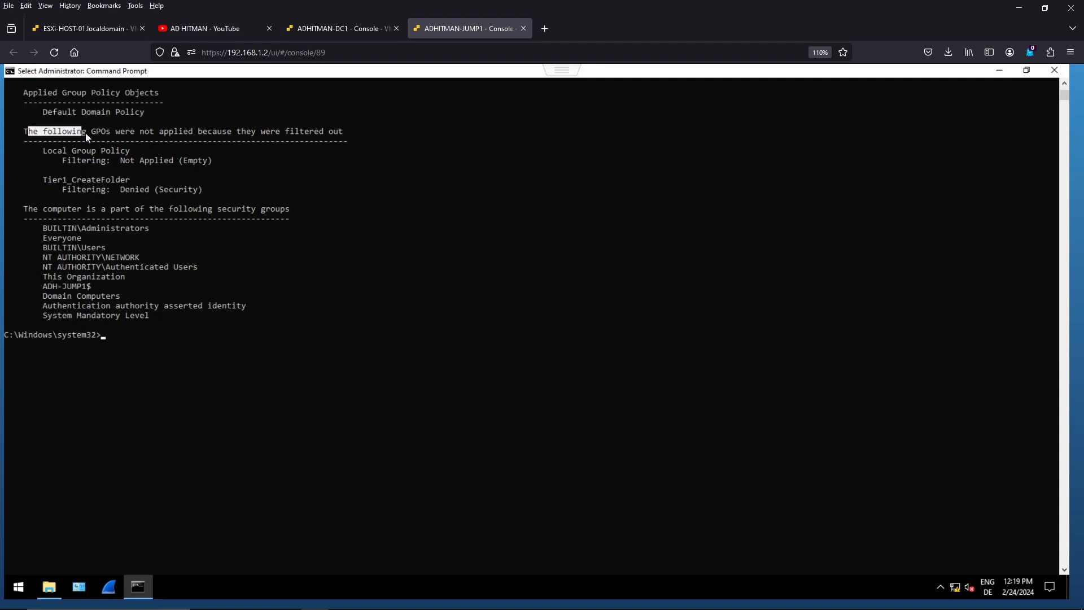
click(115, 130)
click(45, 180)
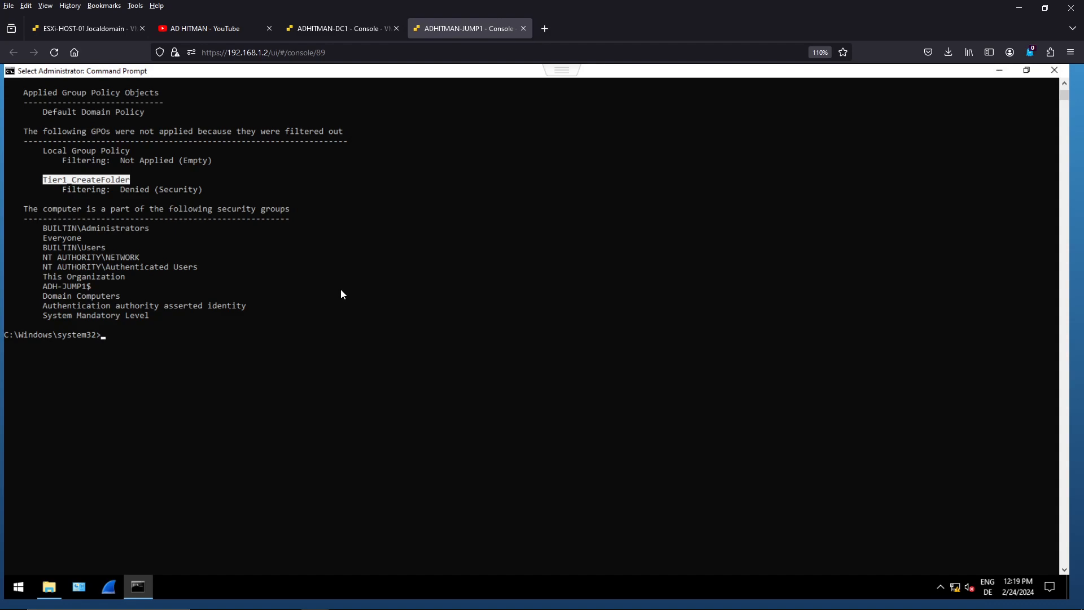
drag(204, 188, 115, 193)
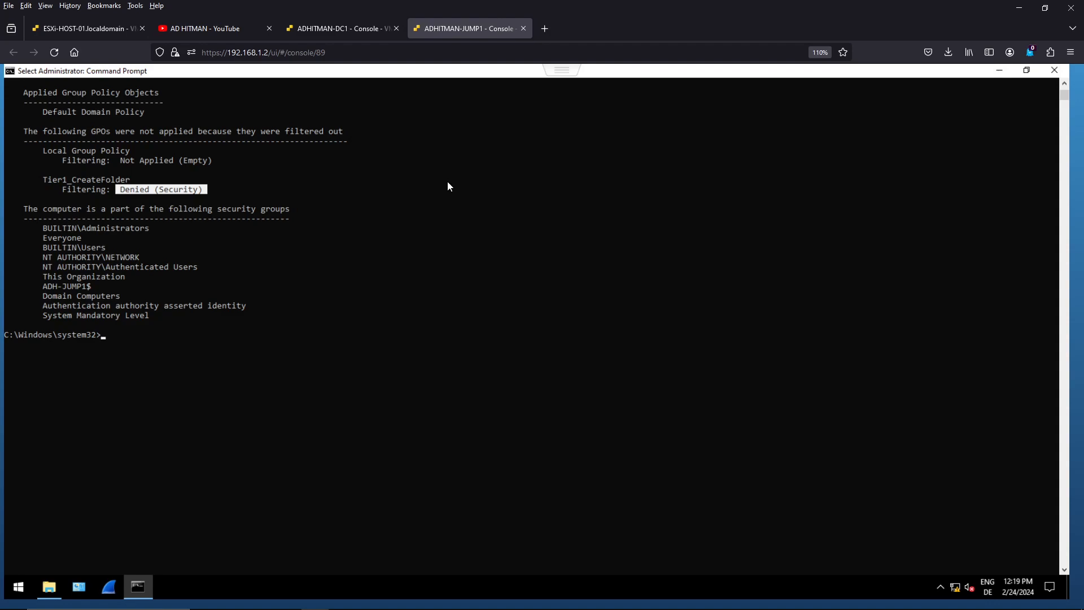
click(418, 227)
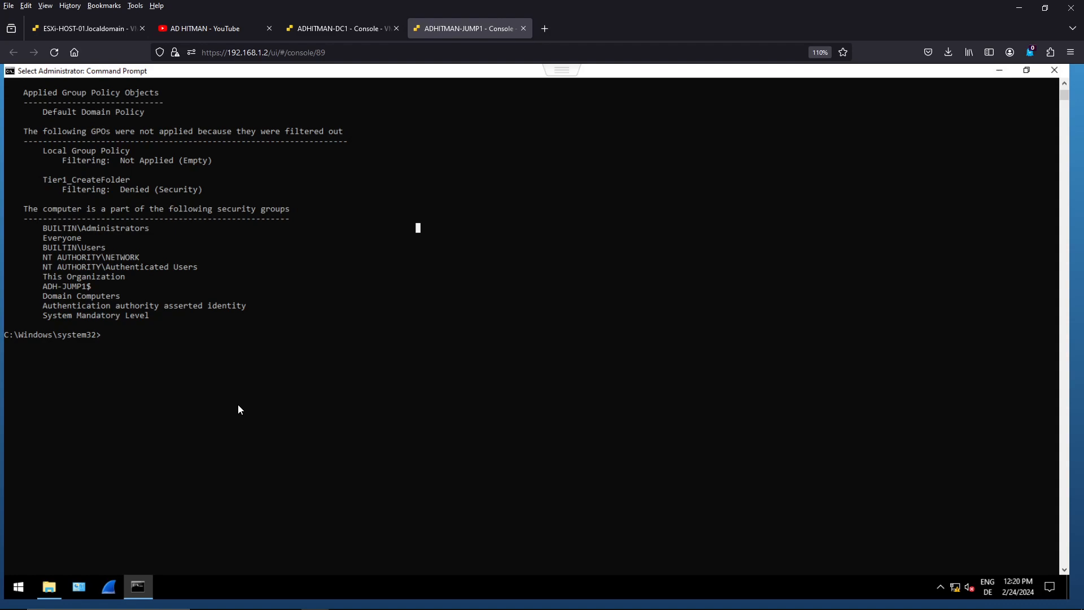
- Run "gpresult -h c:\exportgpresult.html" to export the policy results as an HTML report
text(gpresult -h c:)
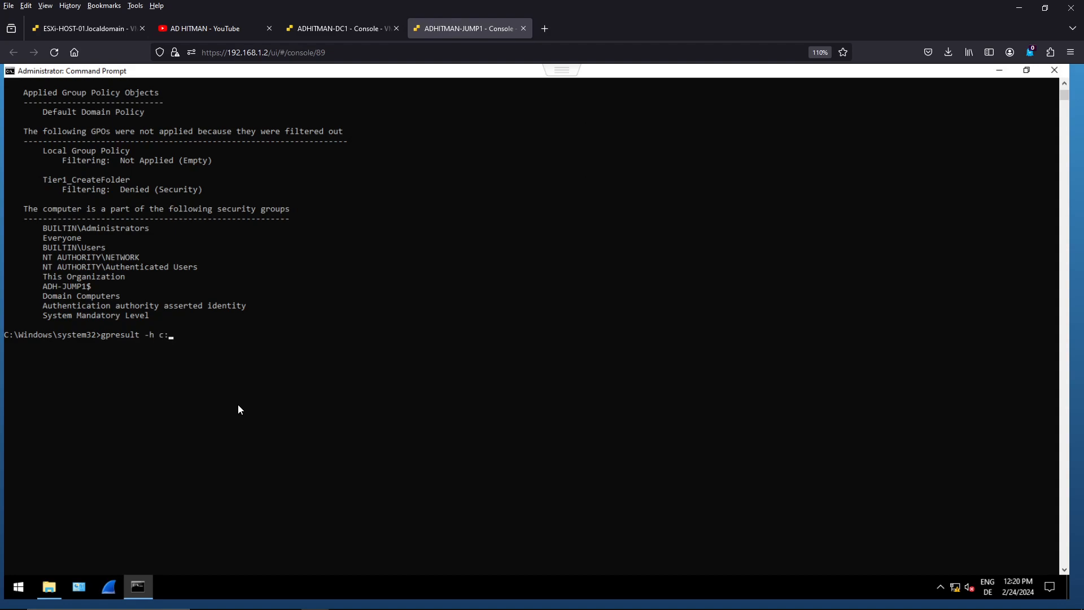
text(\)
text(exportgpresult.html)
key(Return)
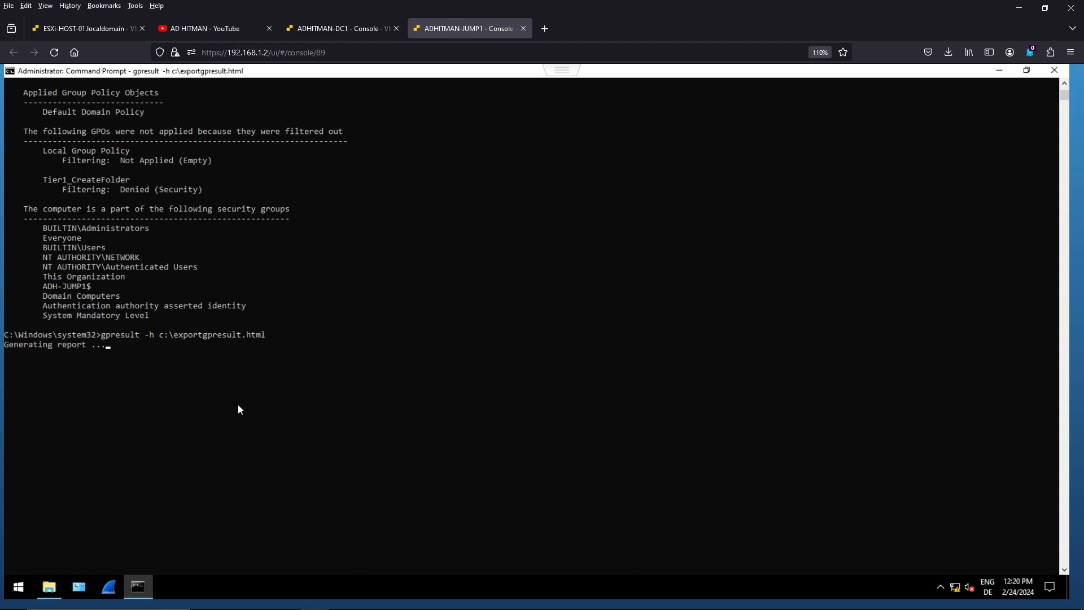
- Open the exported exportgpresult HTML report from the Local Disk (C:) folder
click(49, 587)
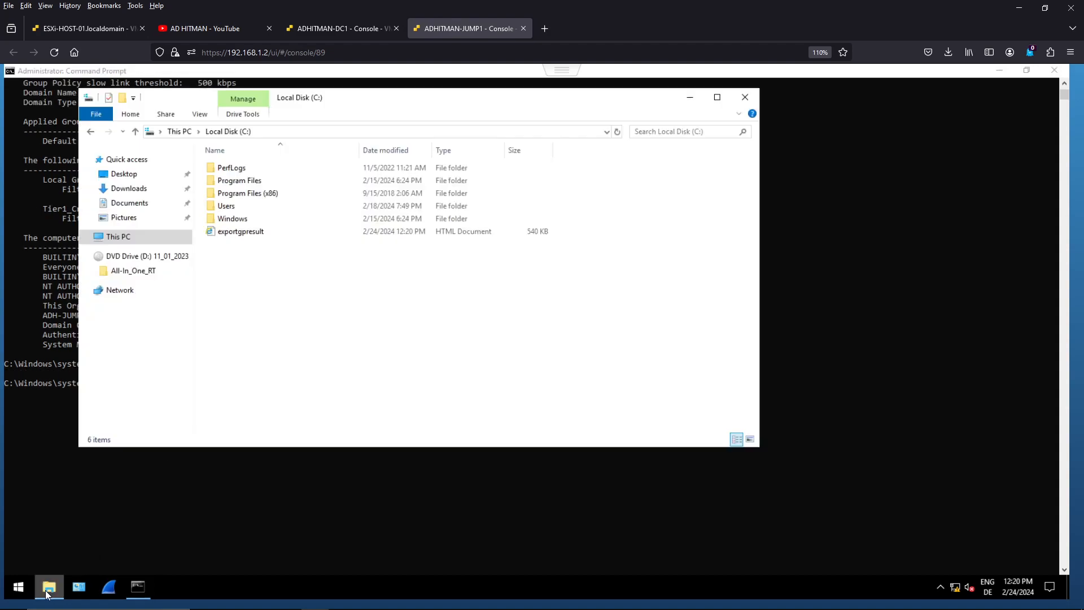
click(242, 235)
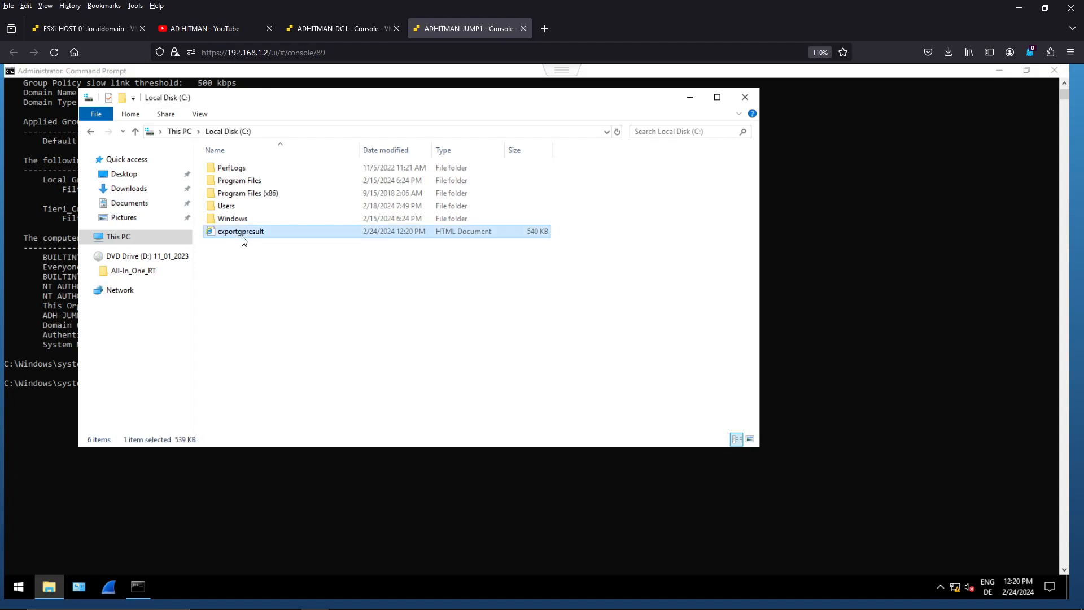
double_click(271, 235)
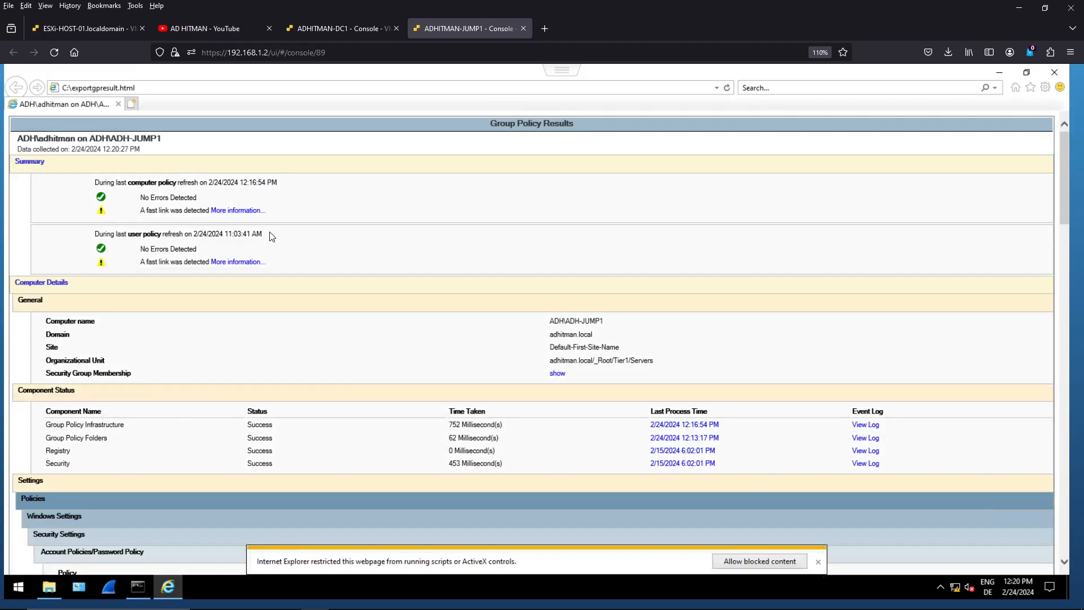
- Examine the report's Denied GPOs section, highlighting the Tier1_CreateFolder entry and its Reason Denied value
scroll(992, 400, down, 15)
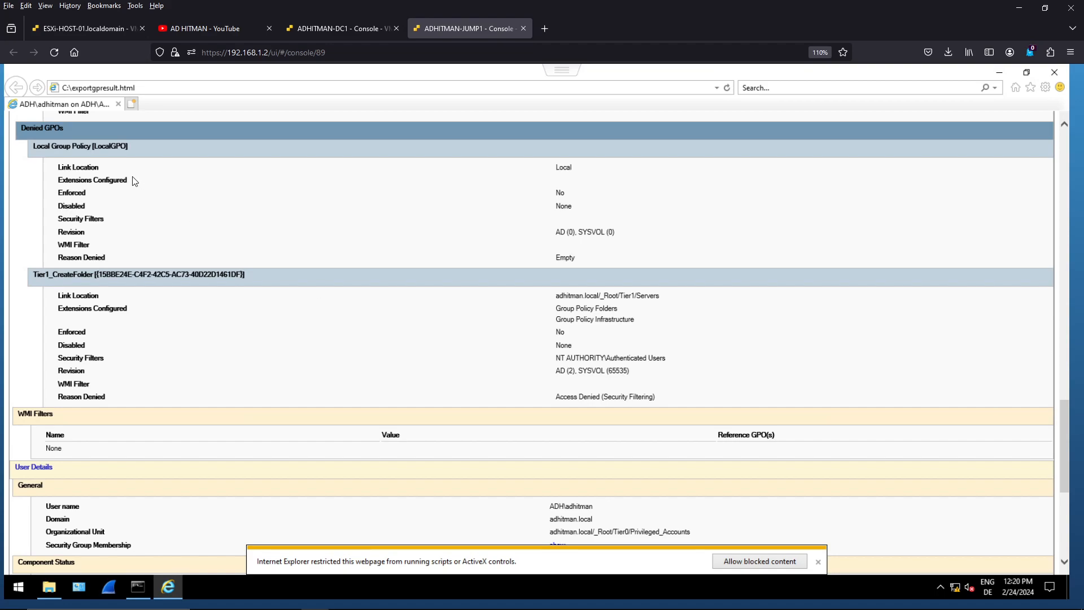
drag(64, 133, 26, 135)
drag(36, 276, 95, 277)
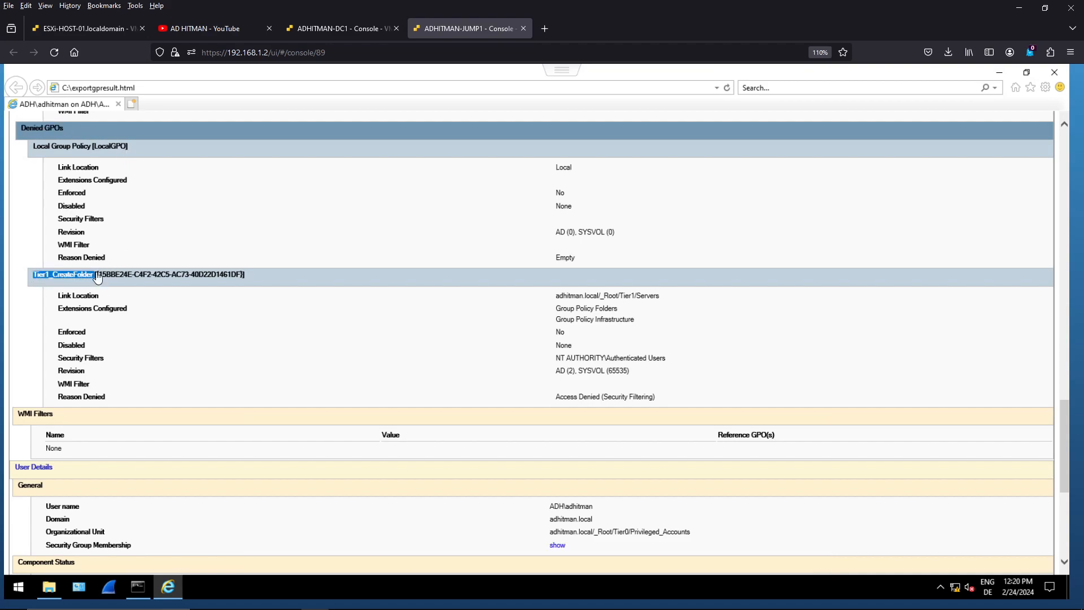
click(60, 397)
drag(60, 397, 110, 395)
drag(556, 397, 658, 399)
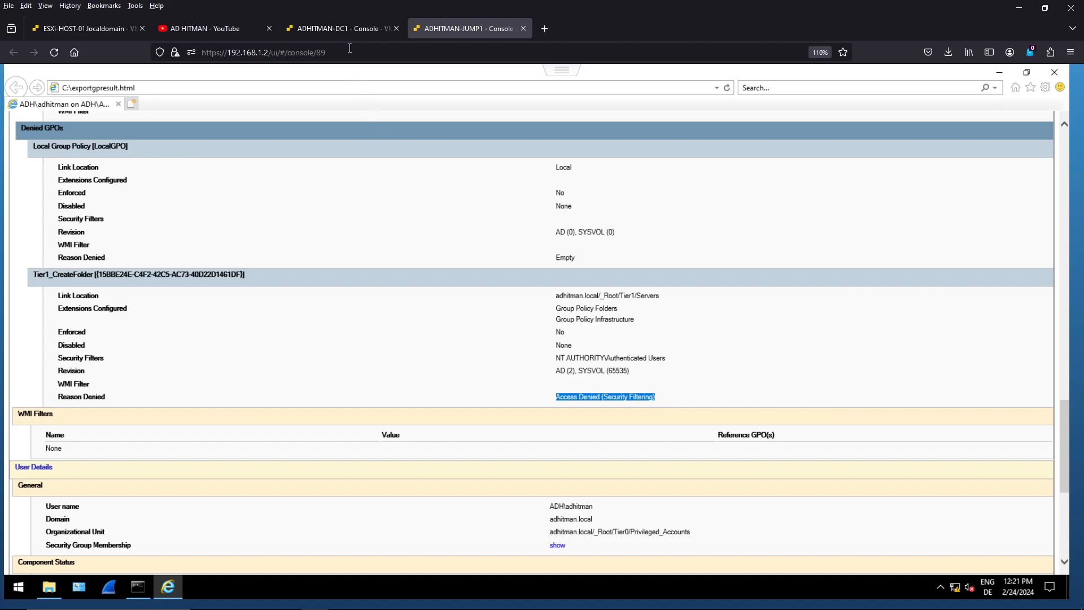
- Switch to the ADHITMAN-DC1 console and check the Security Filtering of the Tier1_CreateFolder GPO in Group Policy Management
click(339, 28)
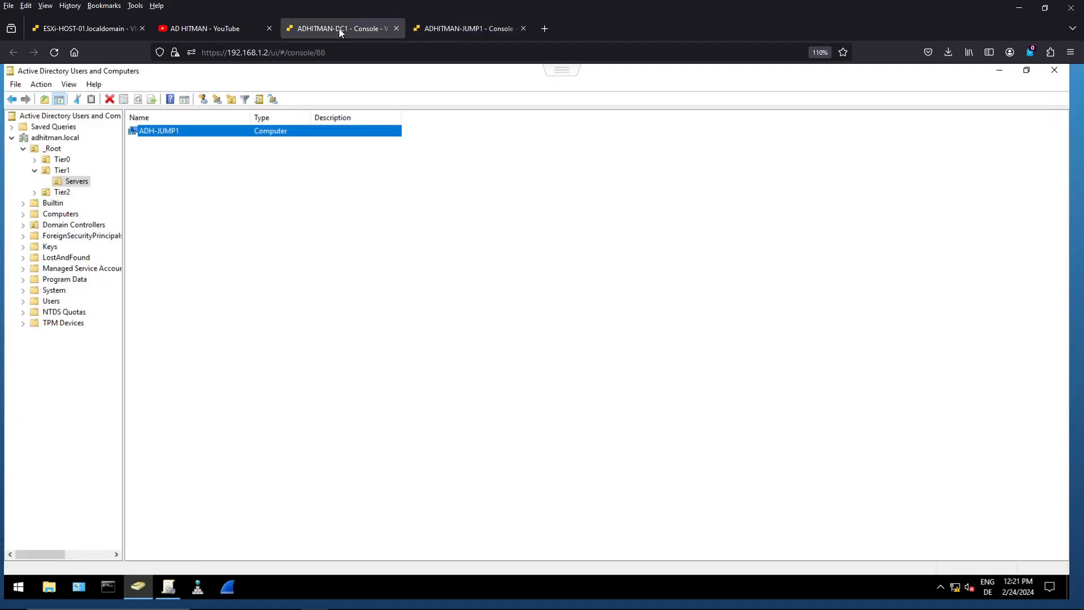
click(169, 589)
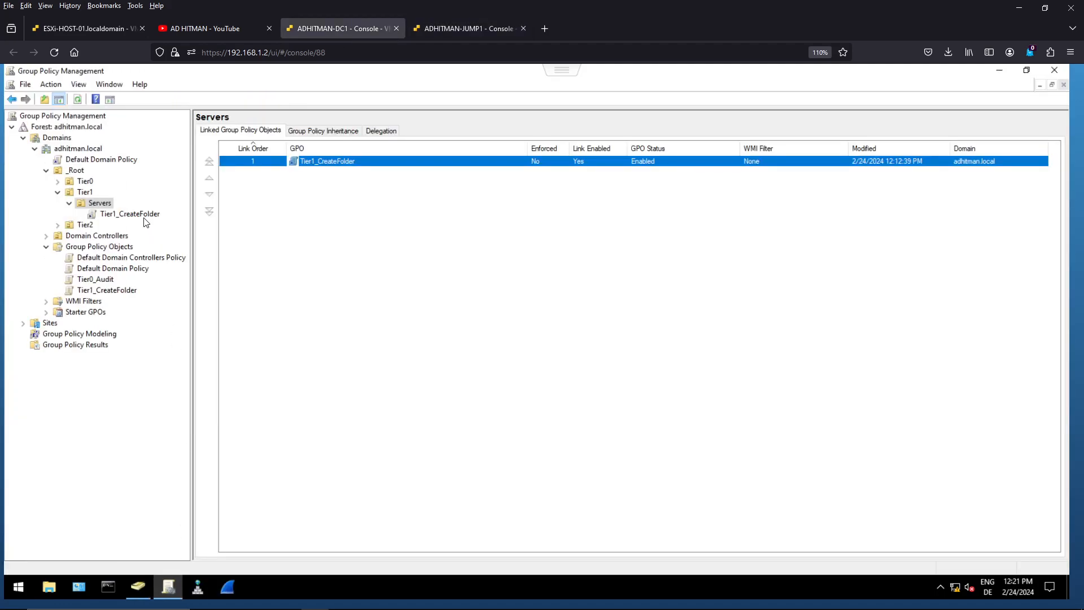
right_click(142, 214)
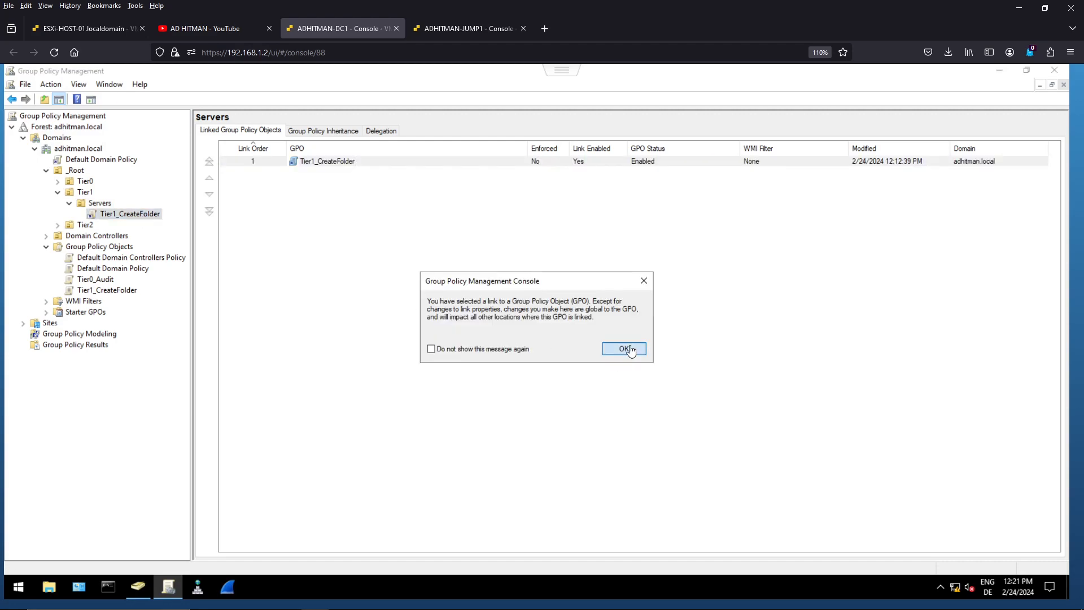
click(624, 349)
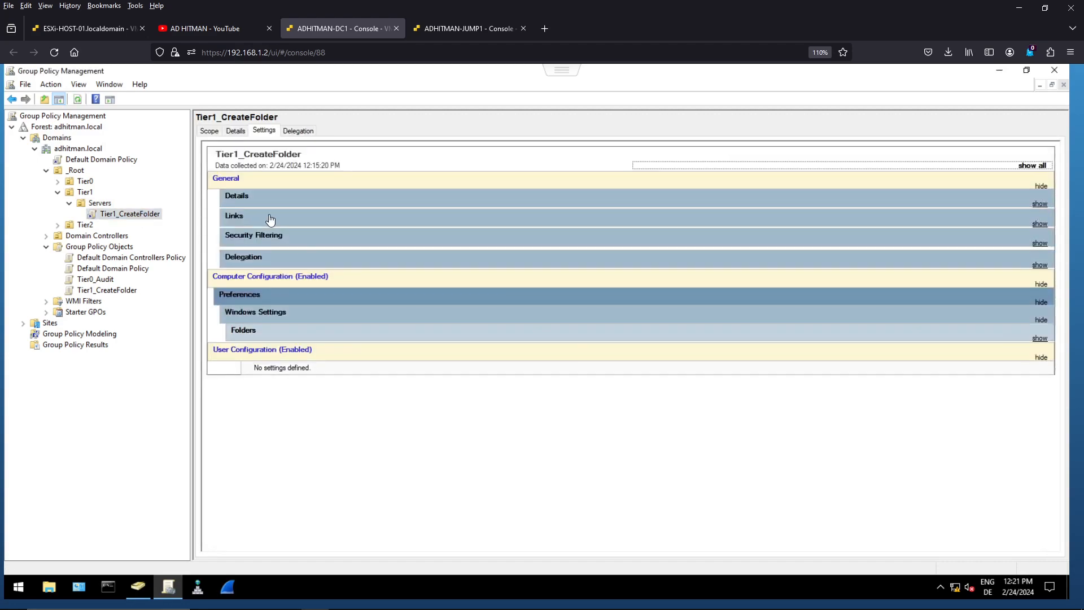
click(209, 132)
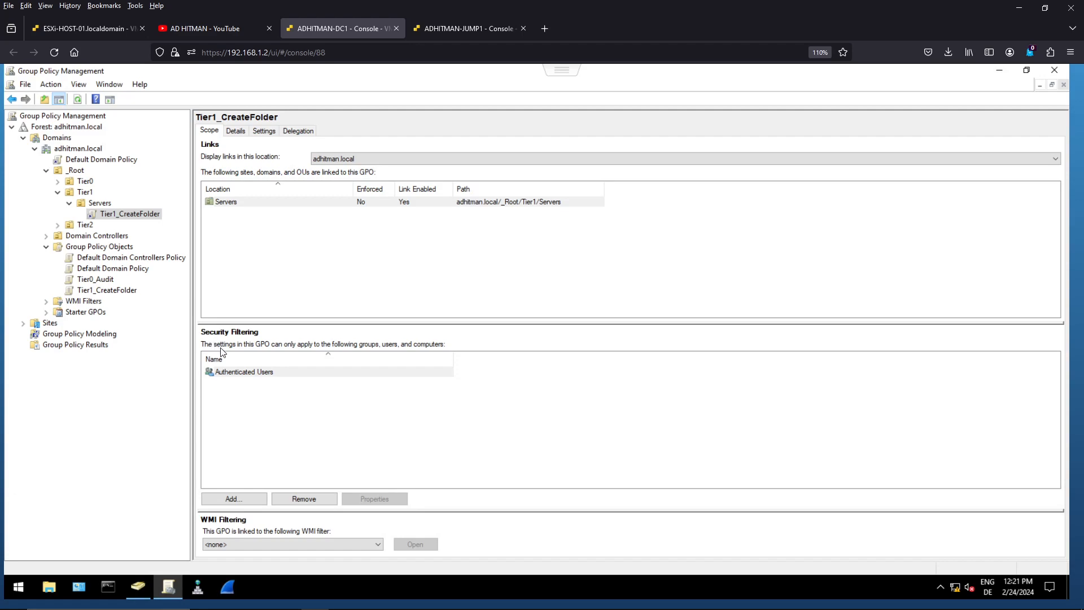
click(234, 374)
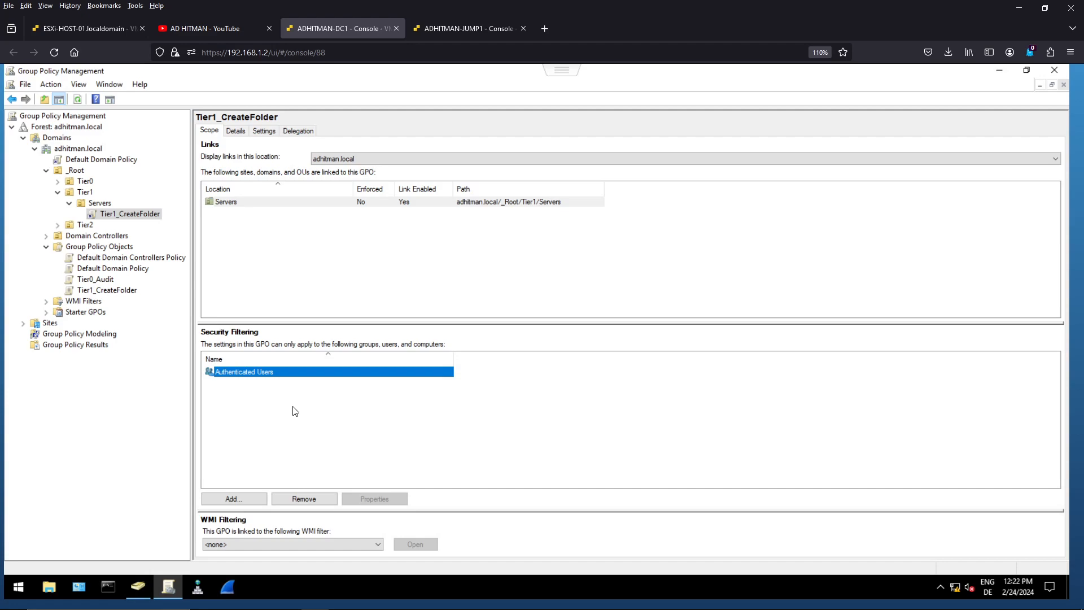
- Review the delegated permissions of the Tier1_CreateFolder GPO for each listed group, ending on the ADH-JUMP1$ computer entry
click(299, 131)
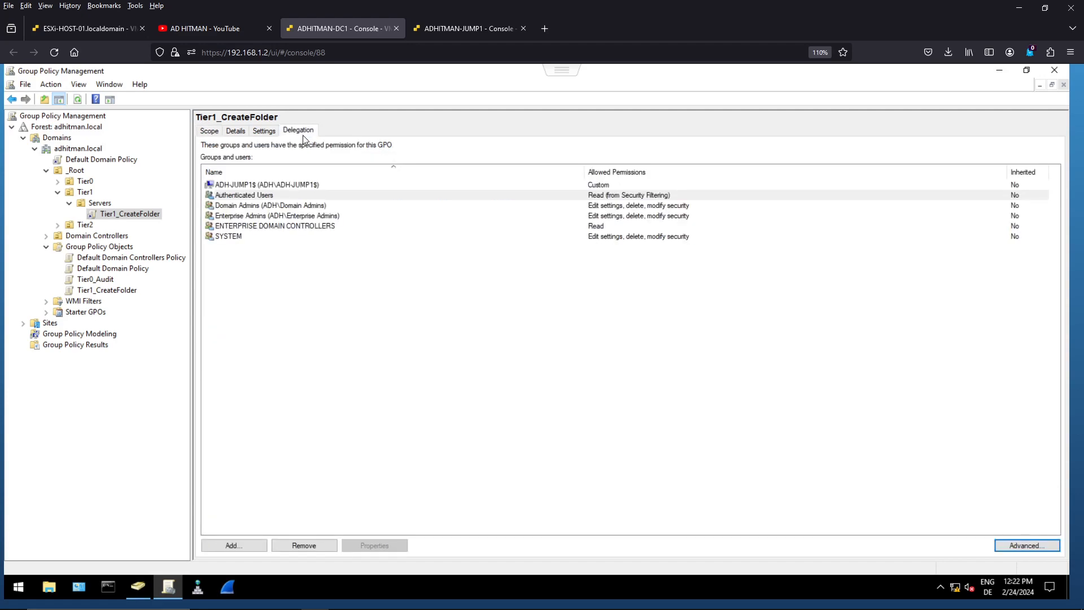
click(260, 194)
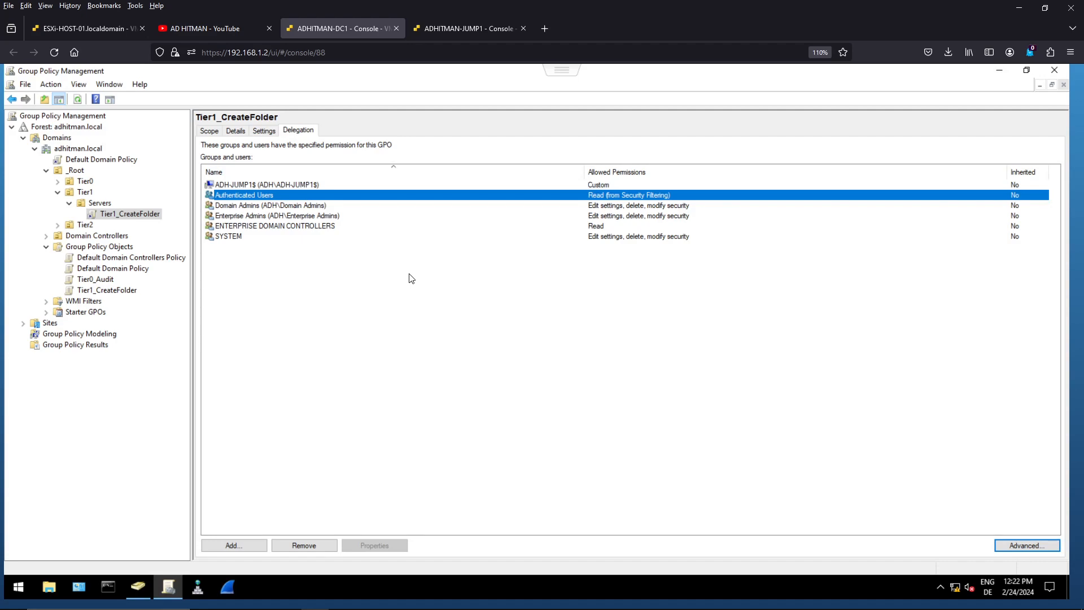
click(246, 207)
click(245, 215)
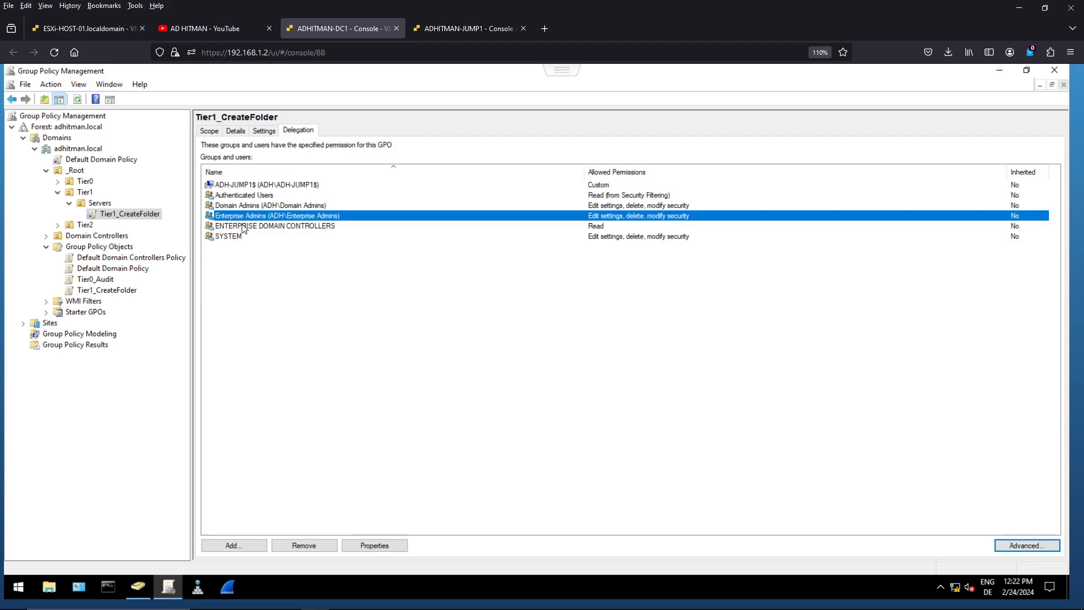
click(244, 228)
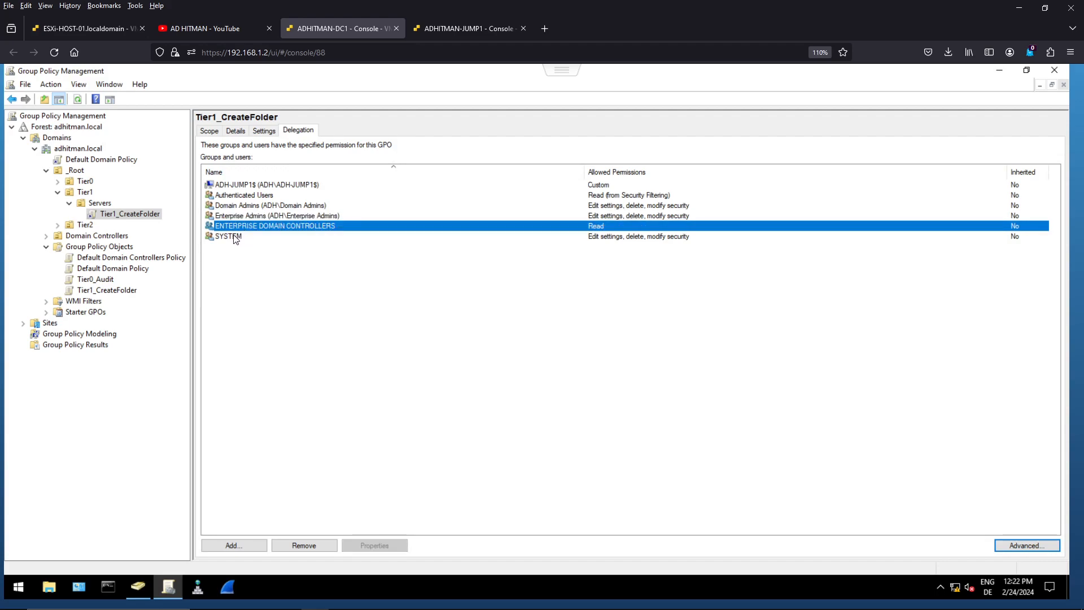
click(236, 237)
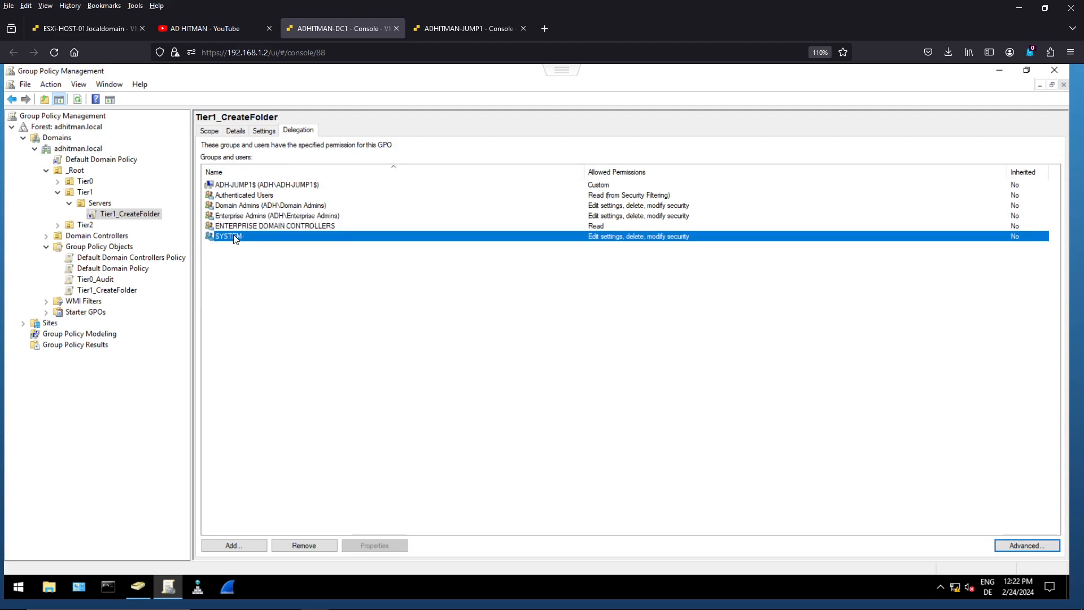
click(312, 317)
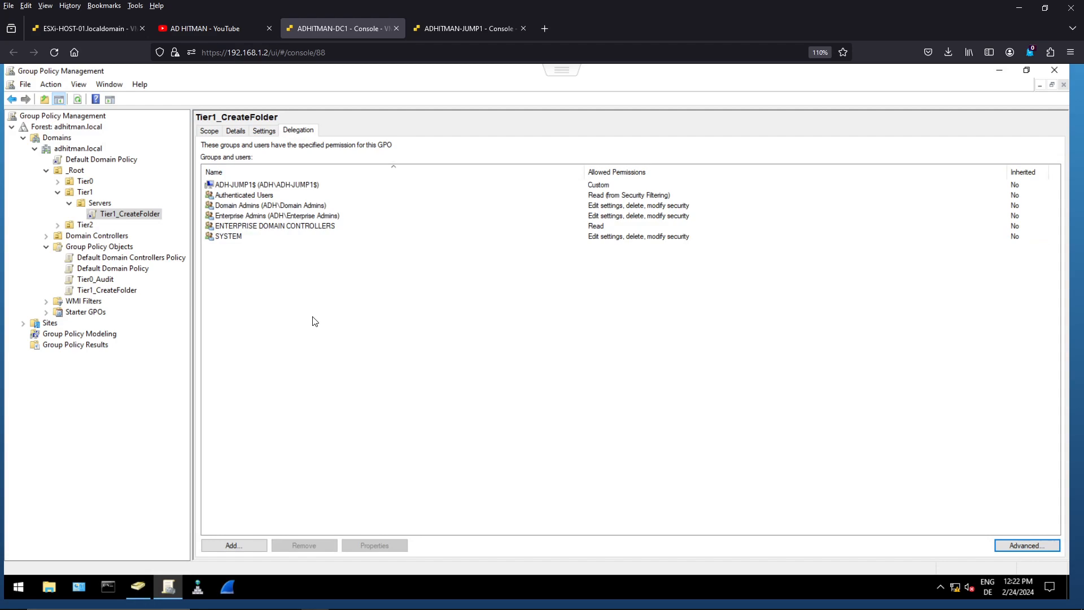
click(271, 187)
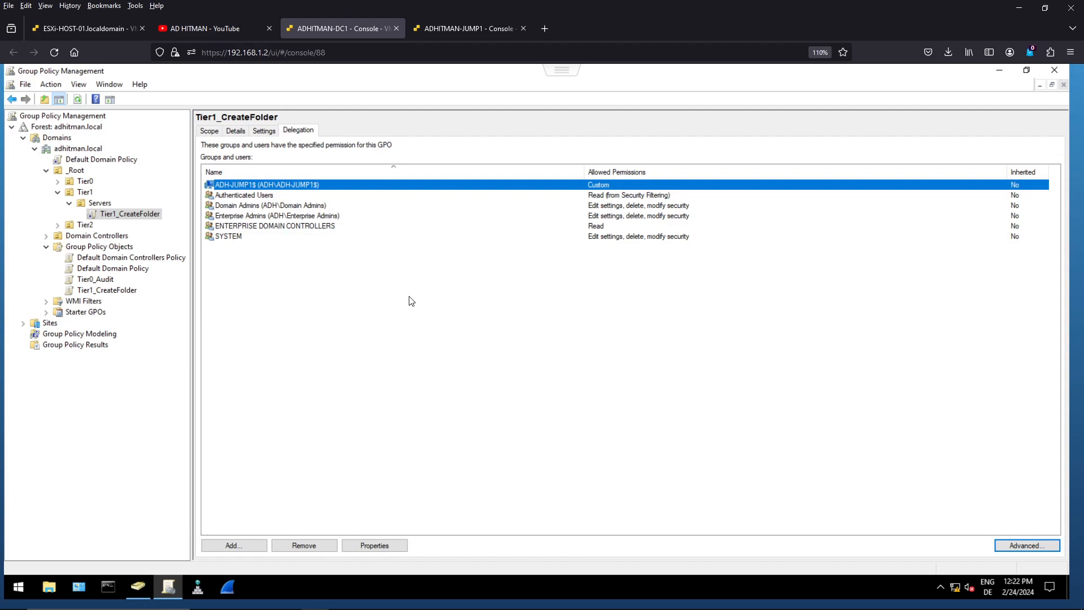
- Open the advanced security settings of the Tier1_CreateFolder GPO and examine all permissions of ADH-JUMP1$
click(1028, 546)
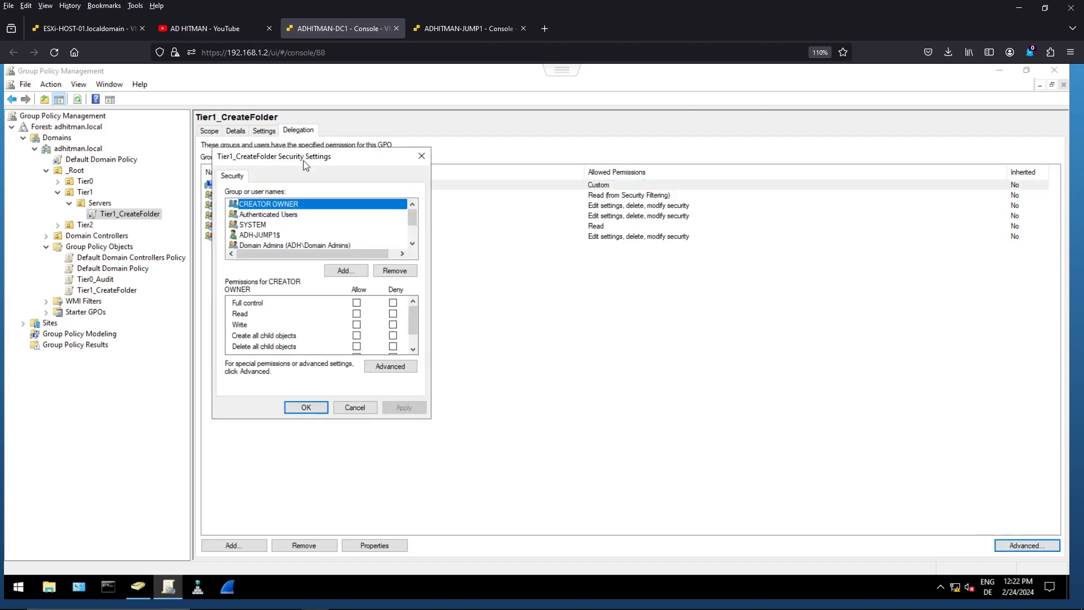
drag(304, 161, 522, 215)
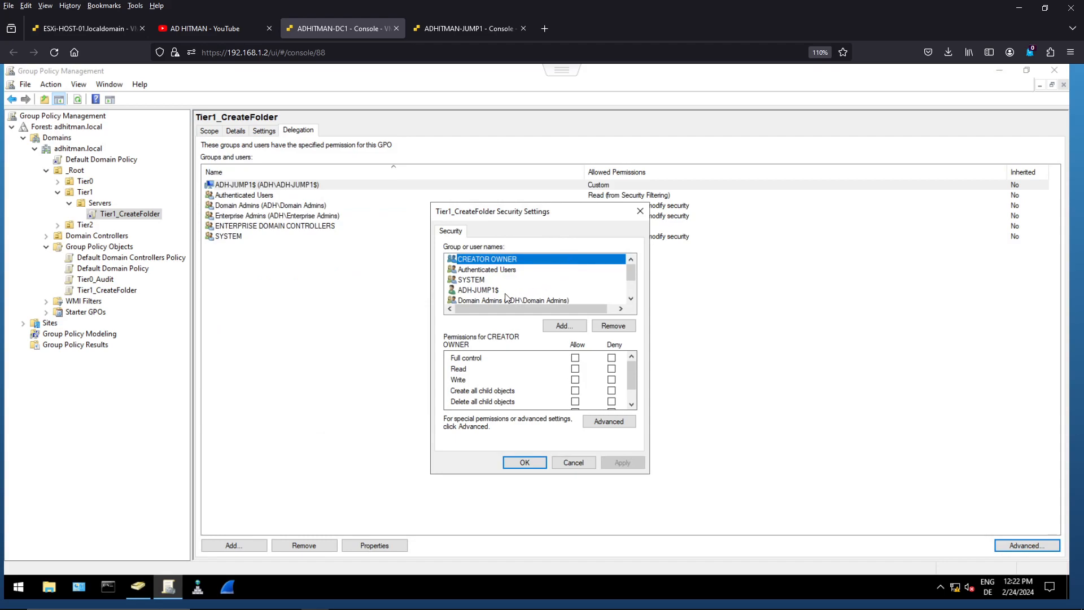
click(486, 292)
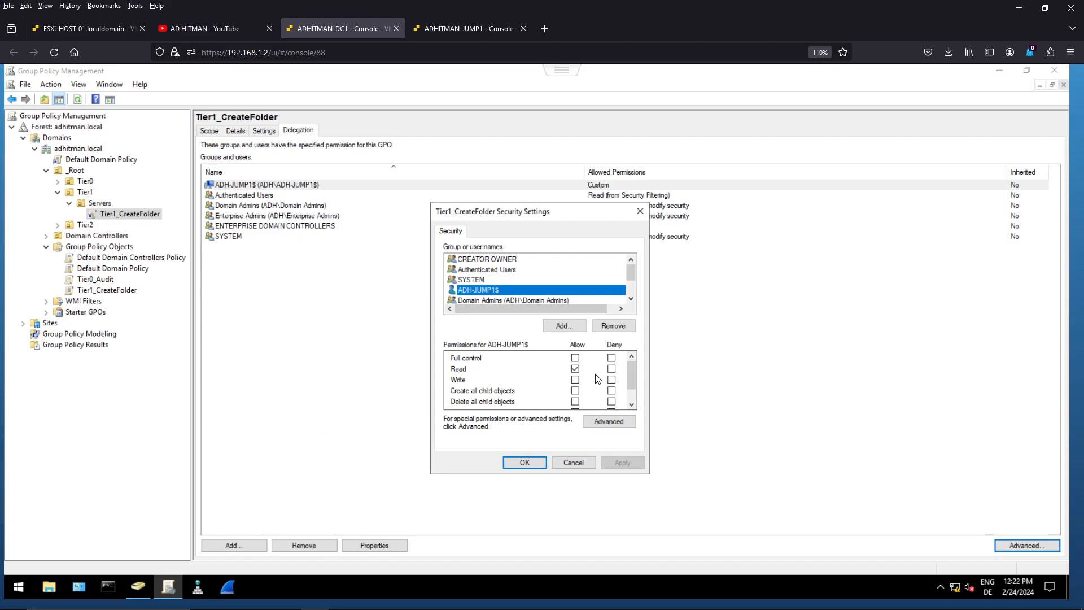
click(632, 405)
click(631, 405)
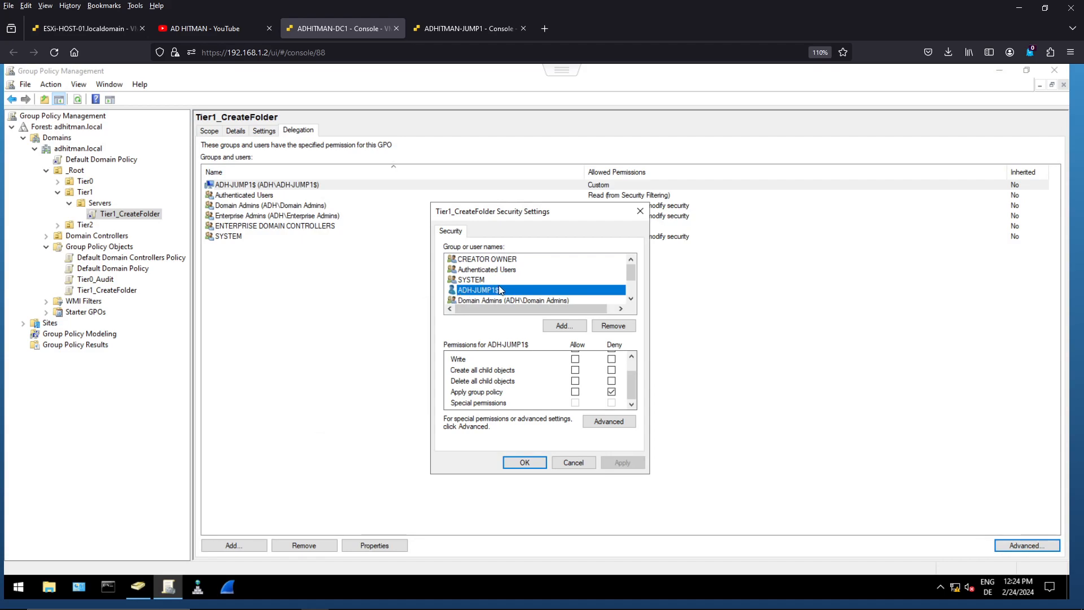
- Remove the ADH-JUMP1$ entry from the Tier1_CreateFolder security settings and apply the change
click(608, 326)
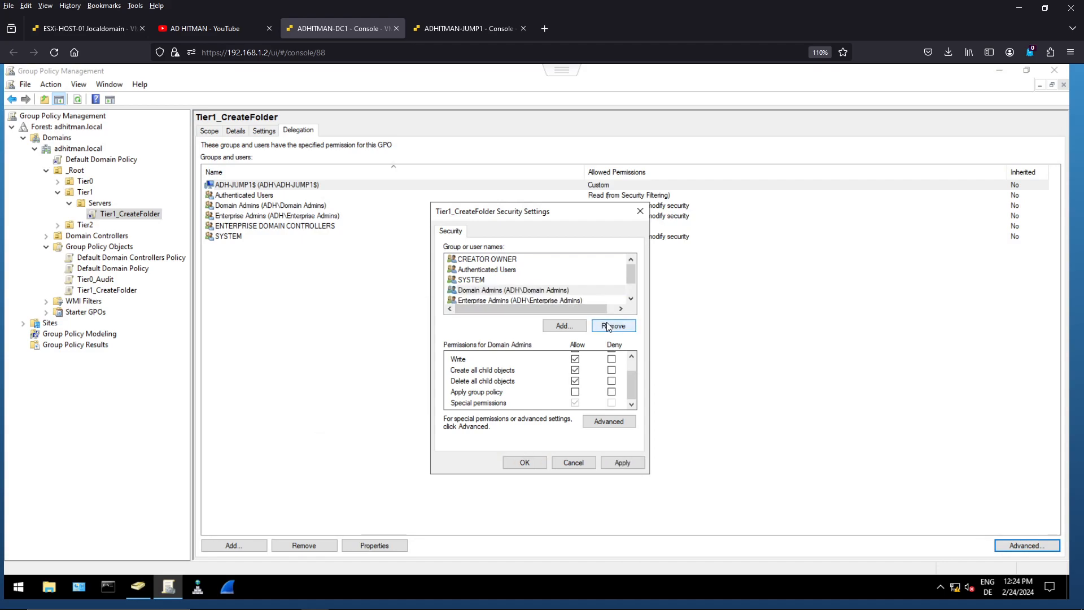
click(621, 462)
click(534, 460)
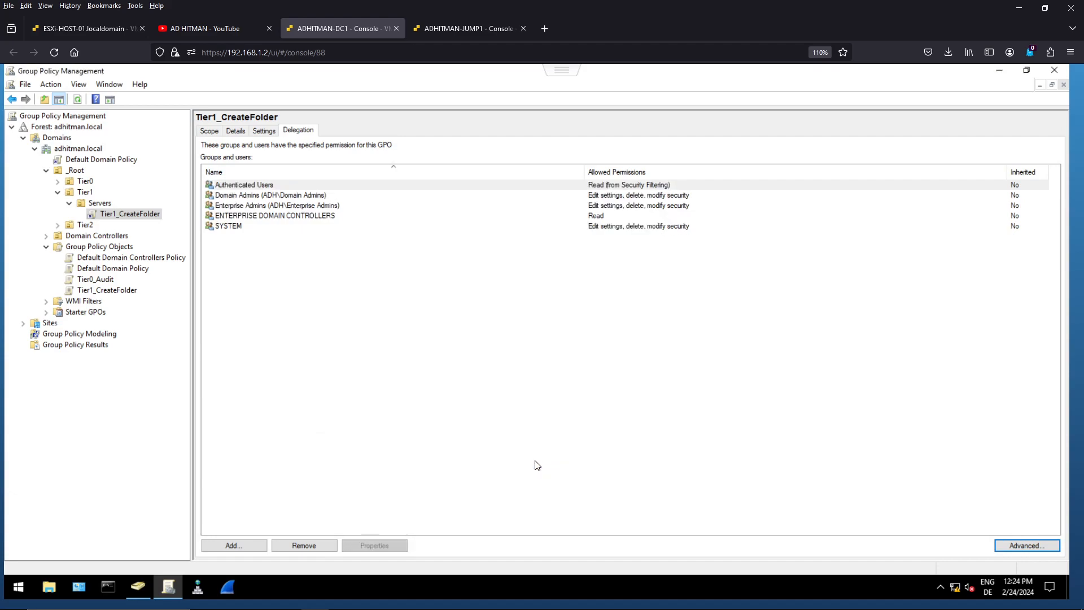
click(314, 332)
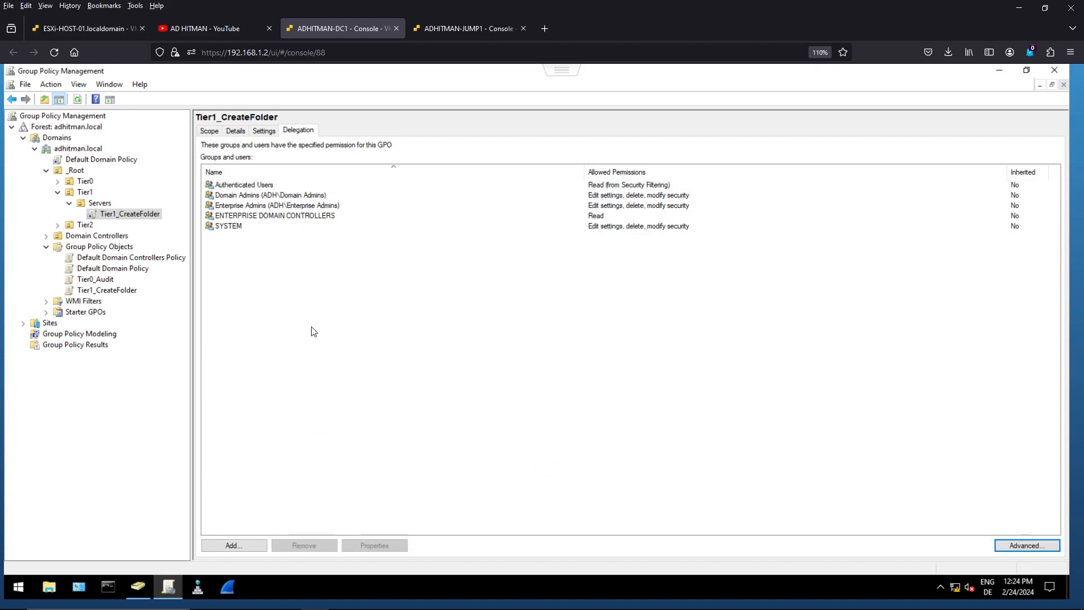
- Switch to the ADHITMAN-JUMP1 console, close the Group Policy report and delete the exportgpresult file from the C: drive with administrator permission
click(466, 25)
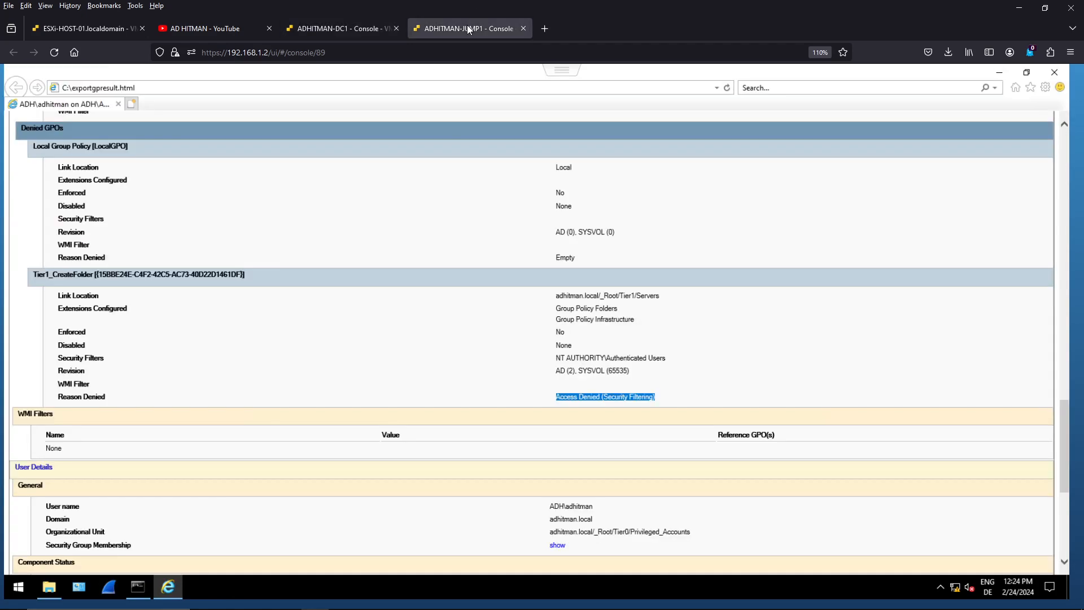
click(1054, 71)
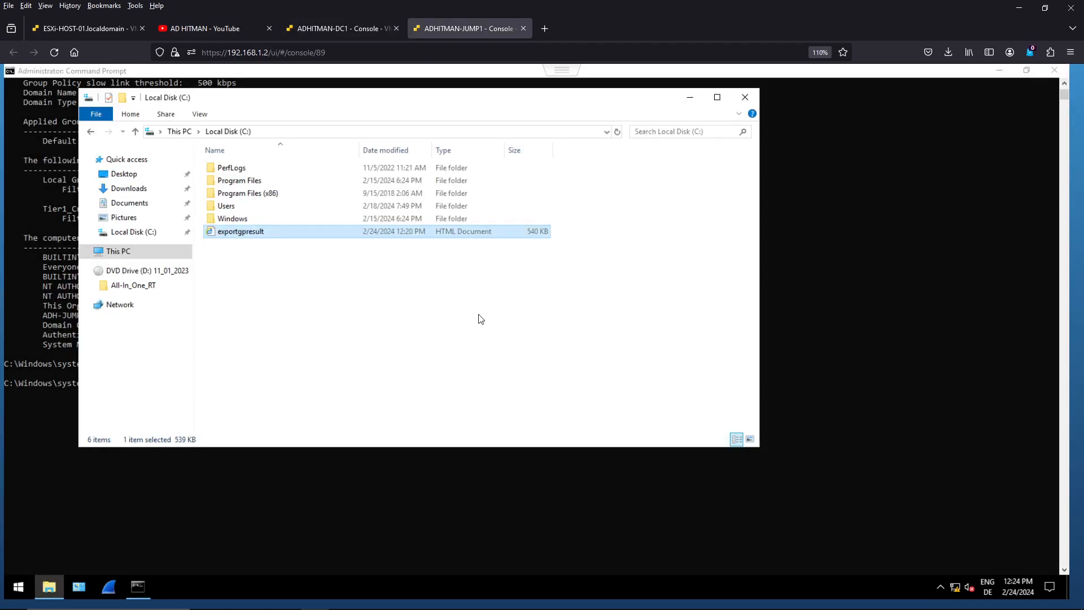
click(252, 233)
key(Delete)
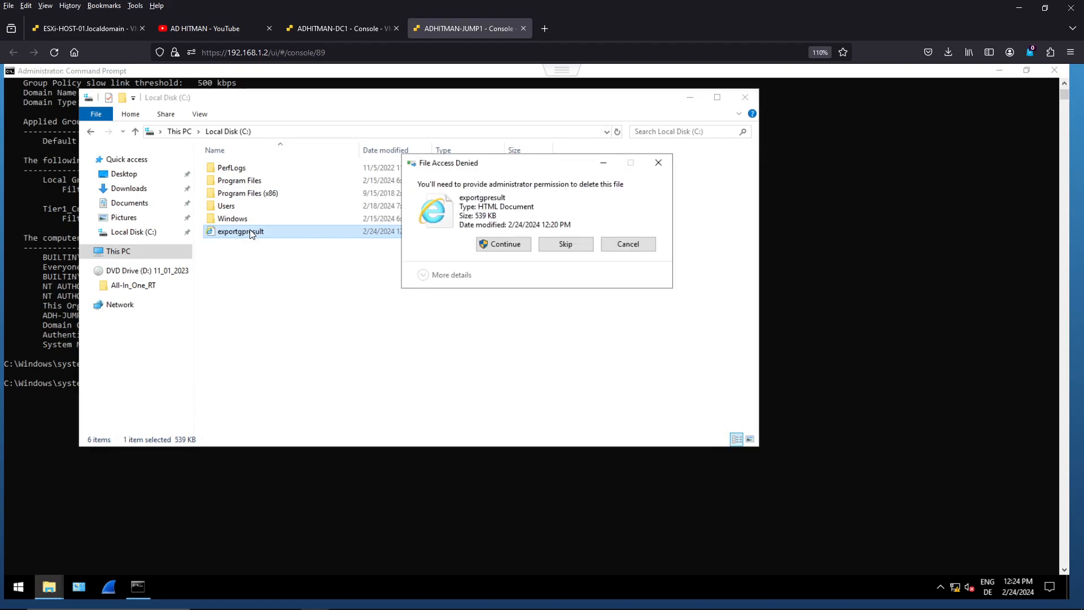
click(484, 245)
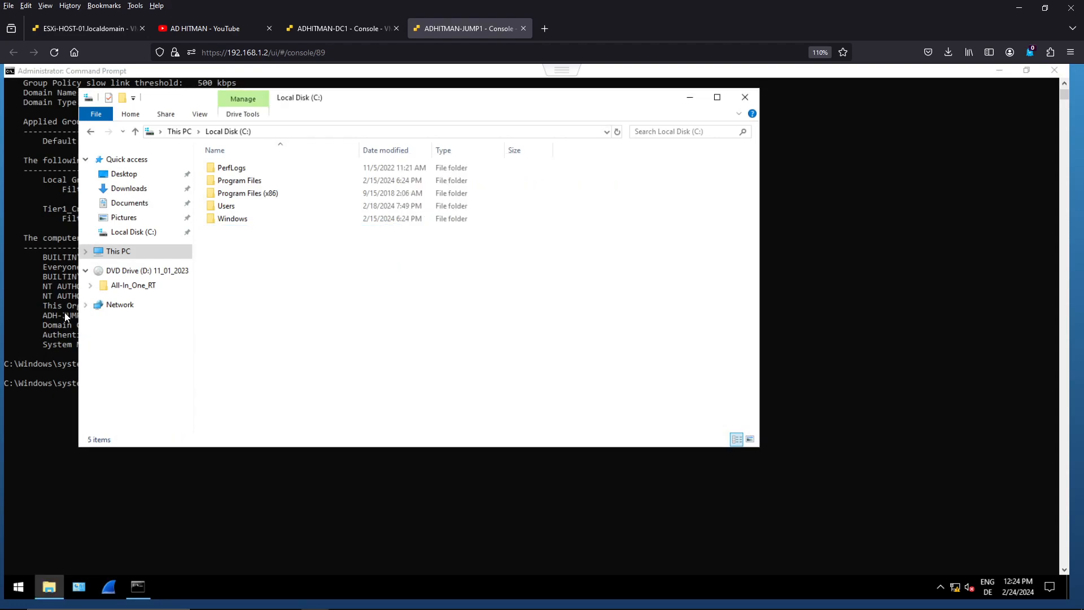
- Restore the maximized Command Prompt to a smaller window and move it so the C: drive folder list stays visible
click(51, 307)
double_click(277, 70)
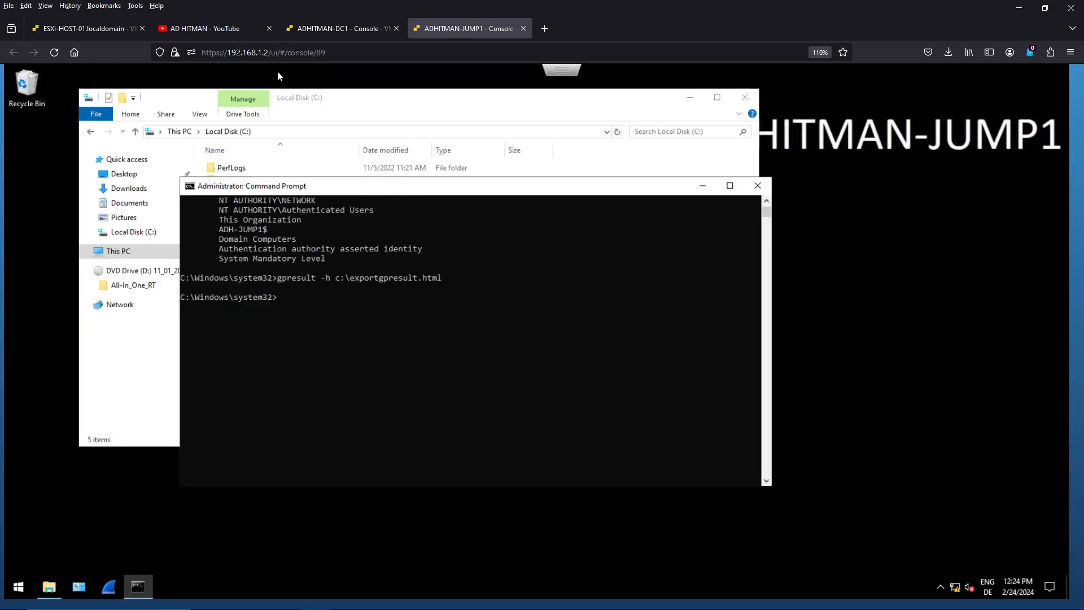
drag(402, 186, 618, 204)
- Run gpupdate /target:computer in the Command Prompt and check the C: drive for the ADHITMAN folder
text(gp)
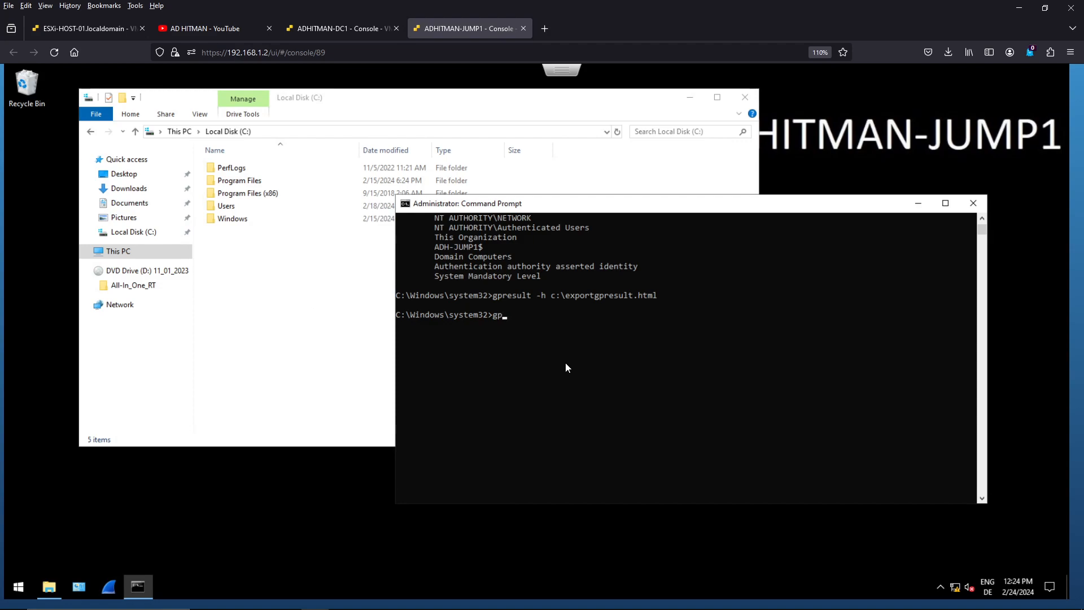
text(update /target:computer)
key(Return)
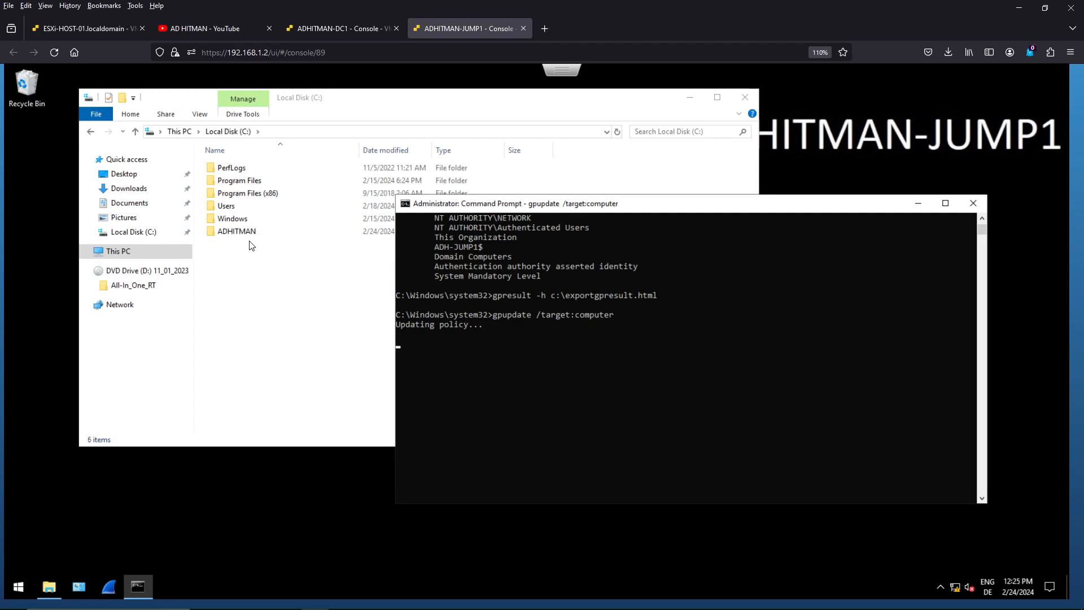
click(582, 371)
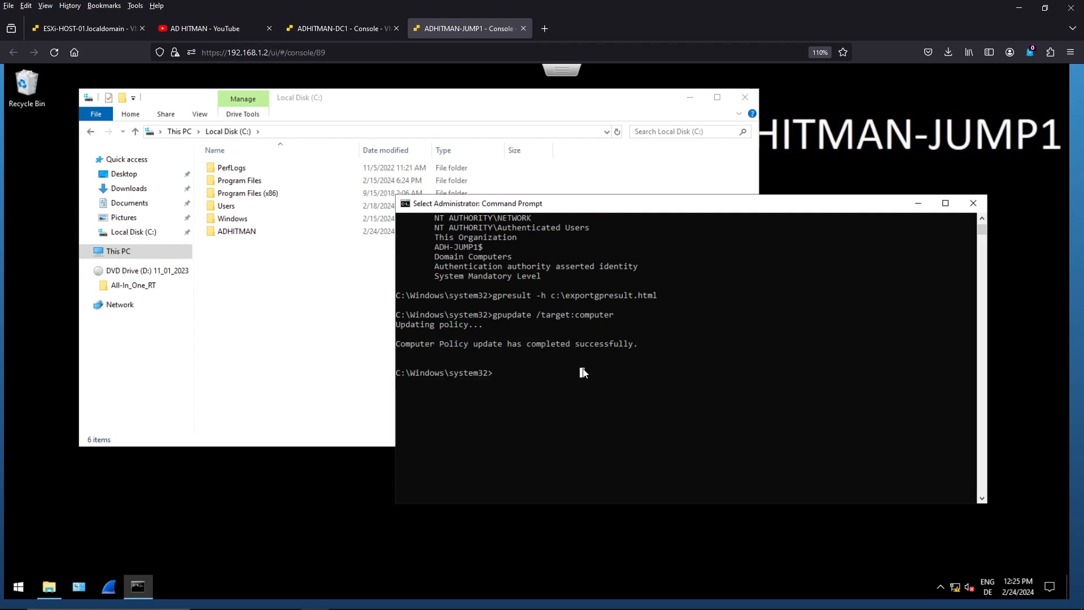
click(247, 233)
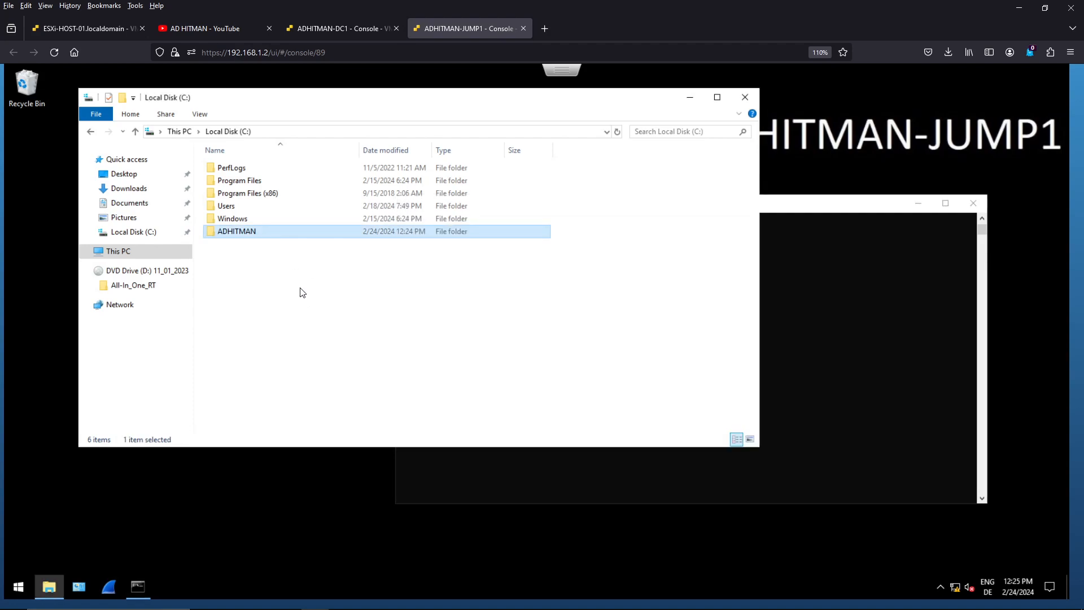